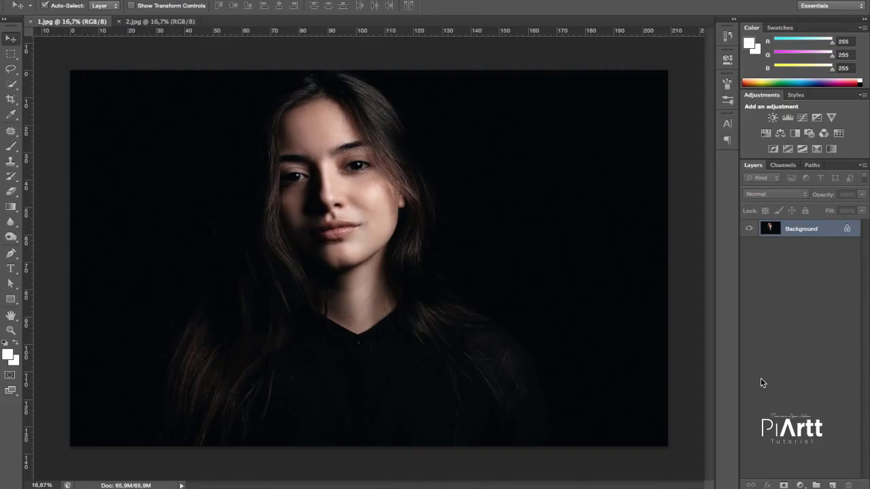
Add a Gradient Fill layer above the portrait's Background from the fill and adjustment layer menu
left_click(801, 485)
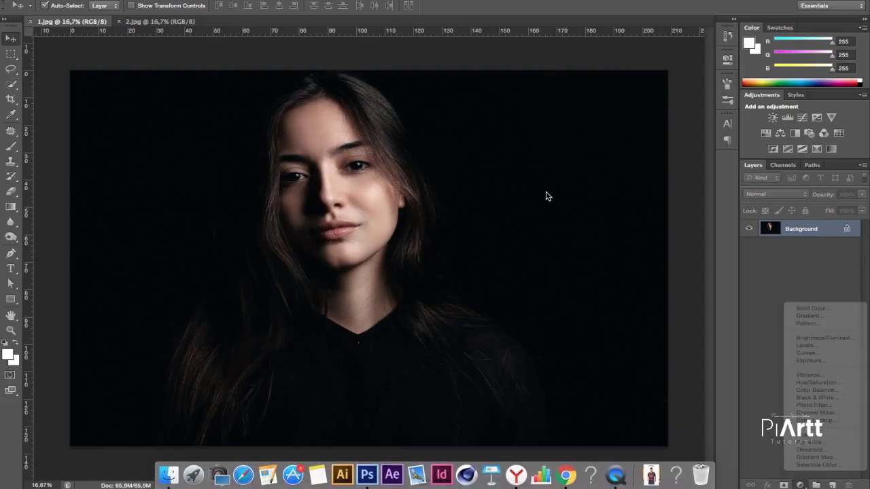
left_click(549, 196)
left_click(800, 485)
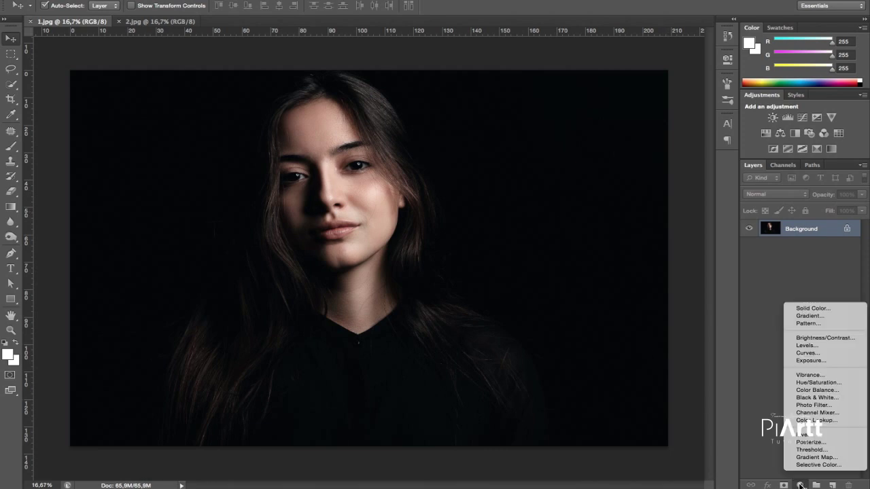
left_click(808, 316)
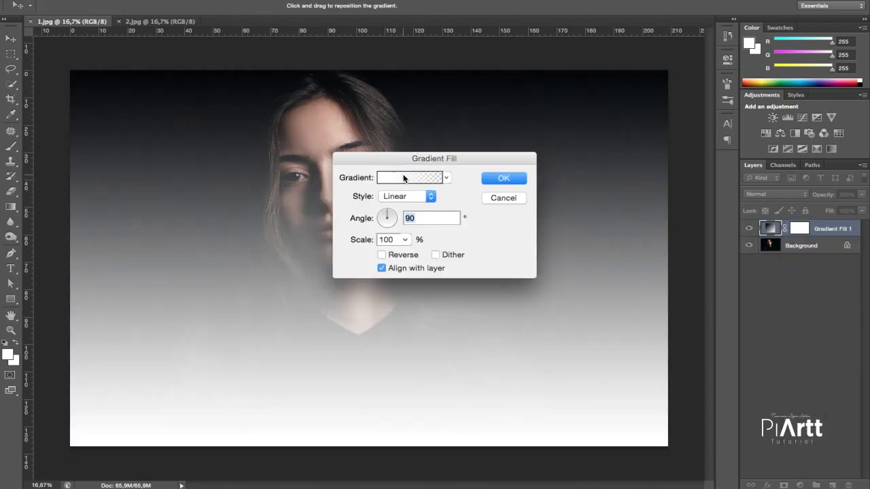
Use the Foreground to Transparent linear gradient at a 0° angle
left_click(404, 178)
left_click(429, 225)
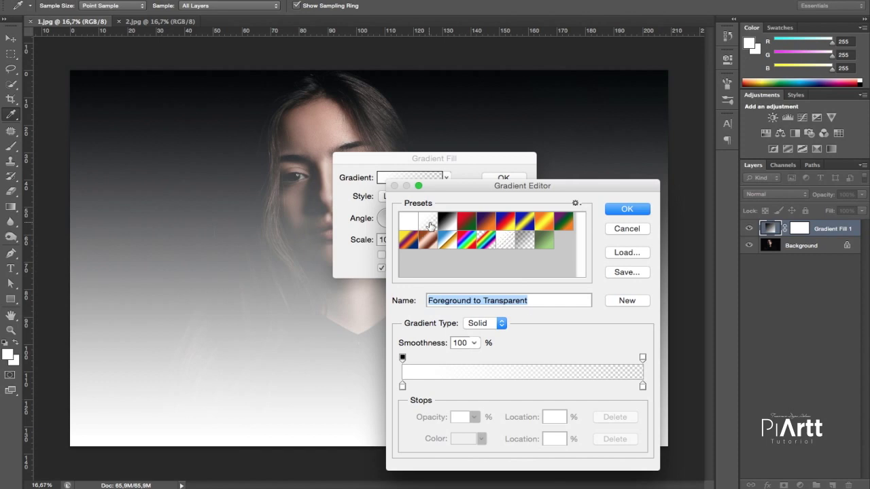
left_click(644, 207)
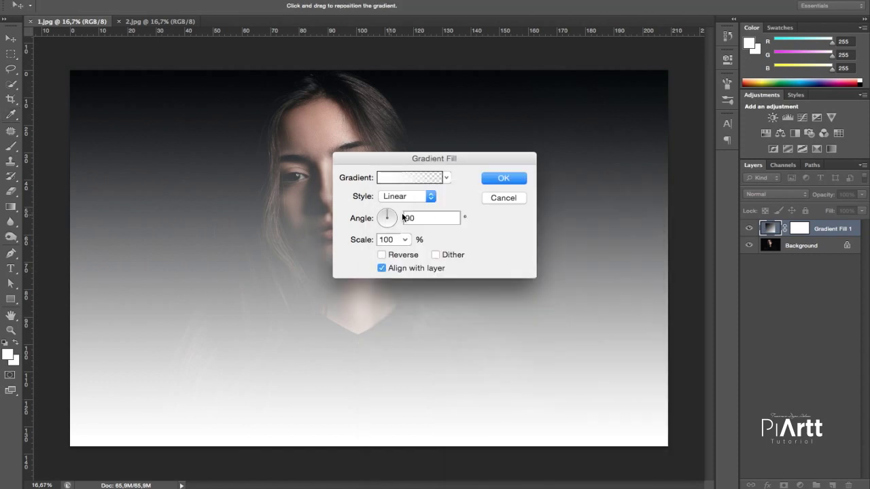
type("0")
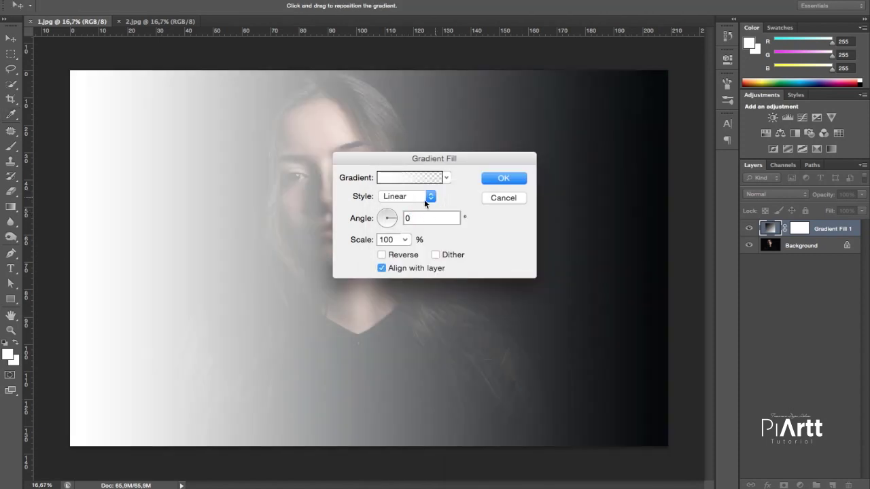
left_click(408, 197)
left_click(413, 245)
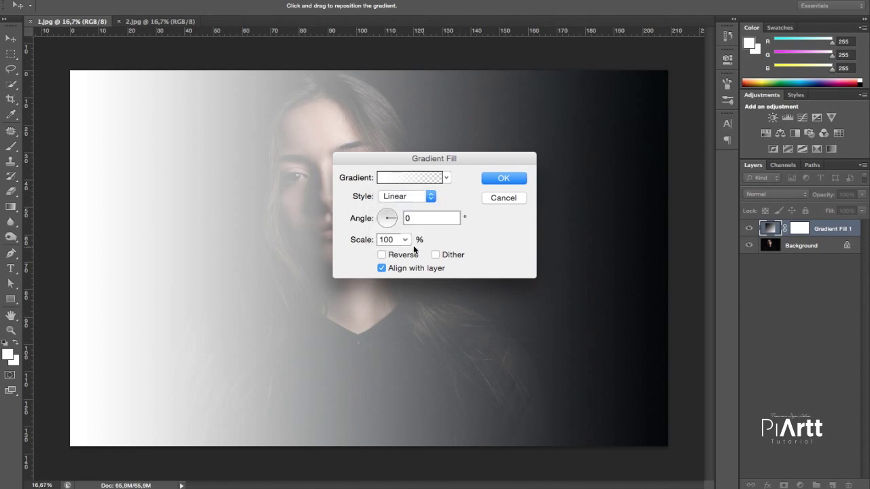
left_click(446, 178)
left_click(446, 178)
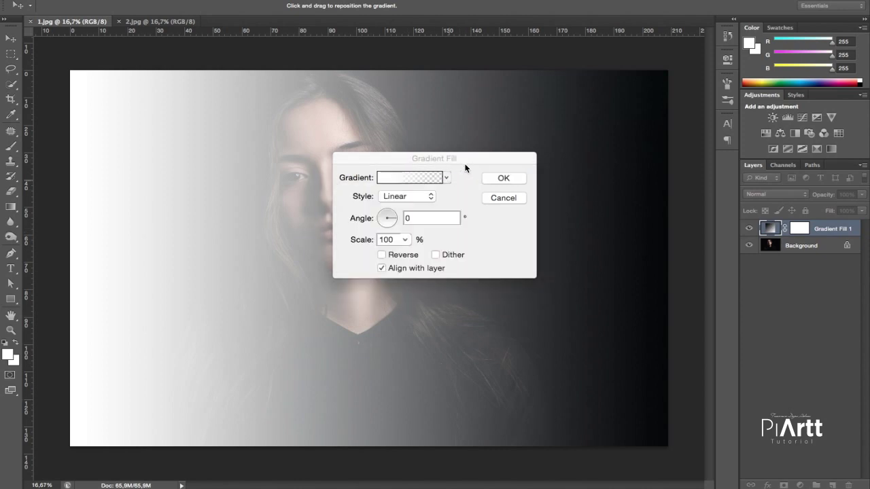
left_click(406, 181)
Set the gradient's left colour stop to purple #88009c
double_click(403, 386)
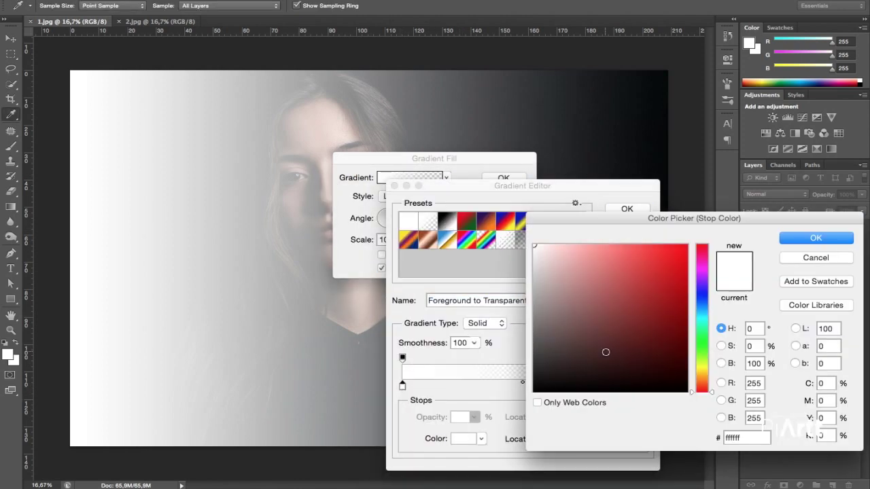
mouse_move(622, 346)
left_mouse_down()
mouse_move(696, 306)
mouse_move(695, 251)
mouse_move(690, 302)
left_mouse_up()
left_click(706, 271)
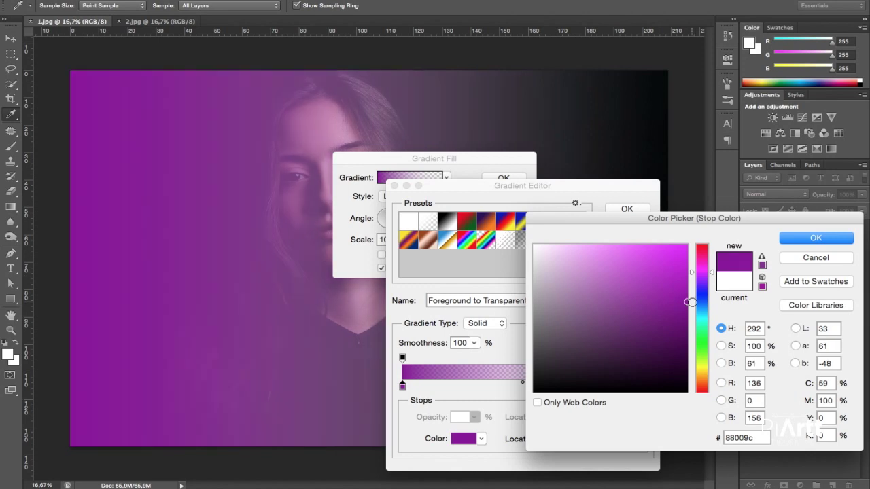
left_click(799, 242)
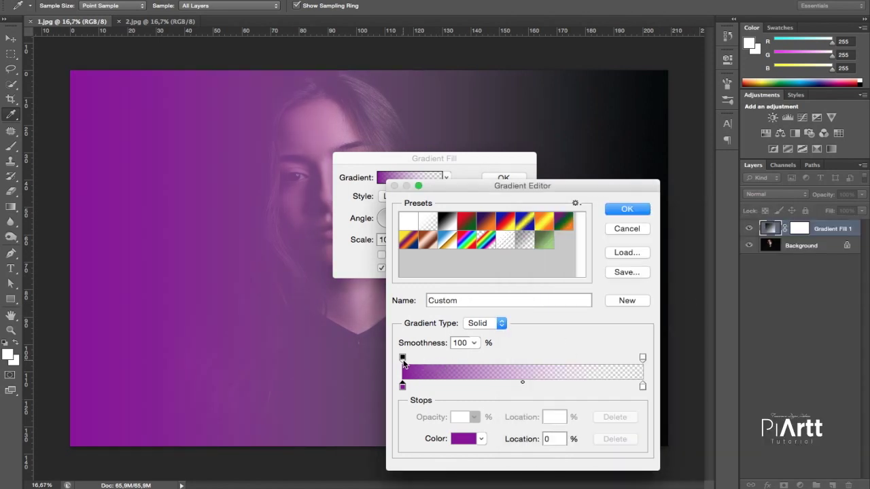
Move the opacity stops inward so purple fades out just past the face centre
left_click_drag(402, 358, 464, 359)
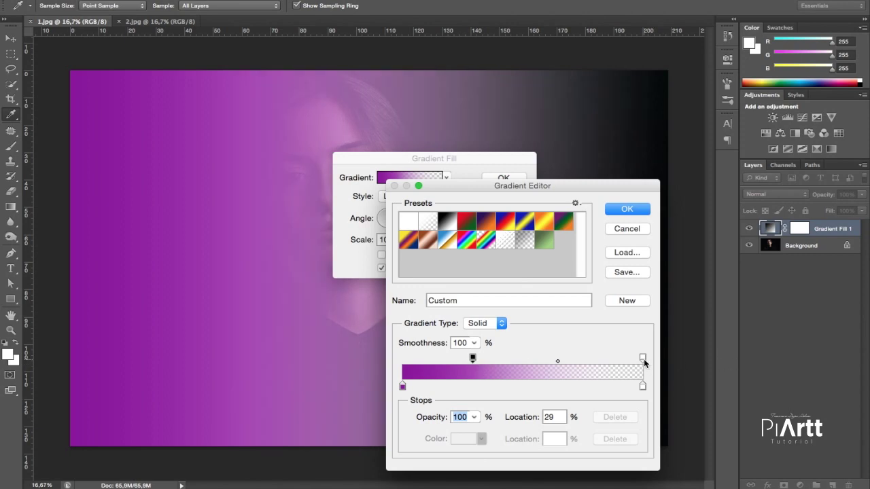
left_click_drag(598, 363, 576, 364)
left_click(527, 361)
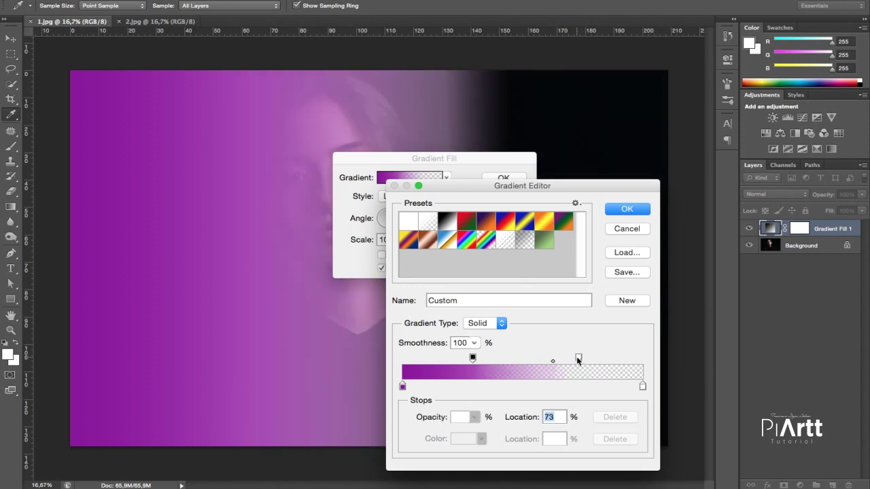
left_click_drag(579, 358, 539, 359)
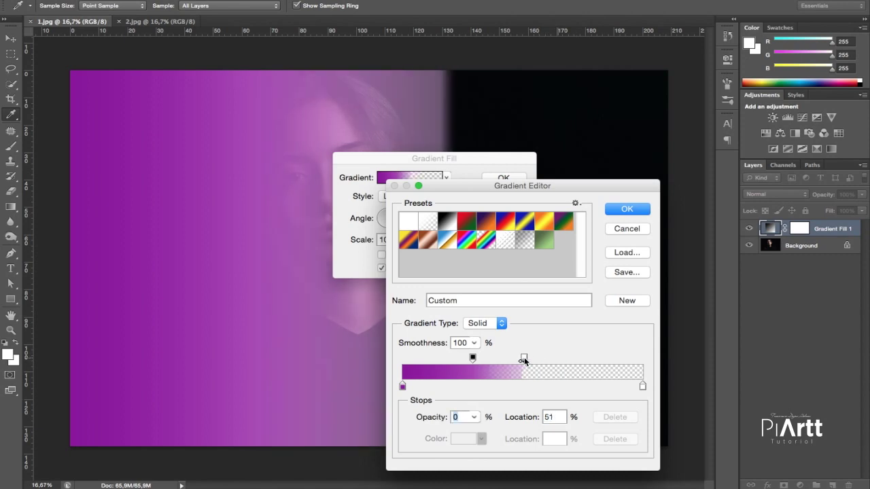
left_click_drag(521, 360, 516, 360)
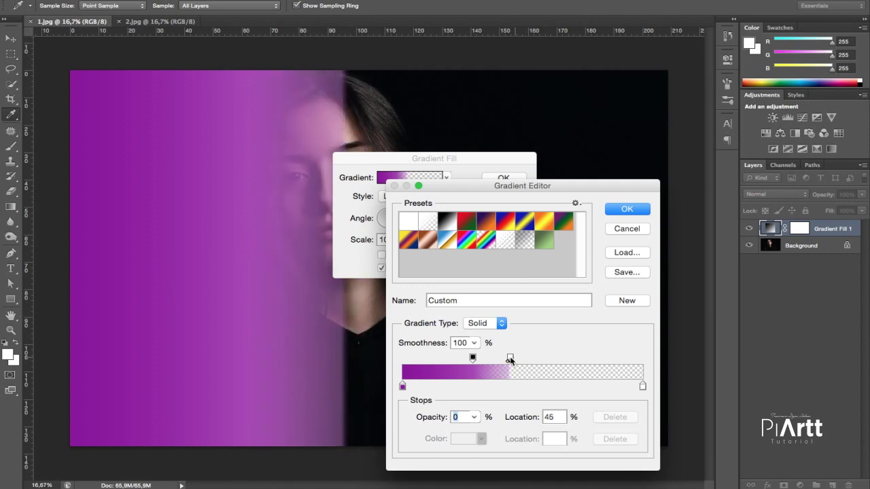
left_click(627, 210)
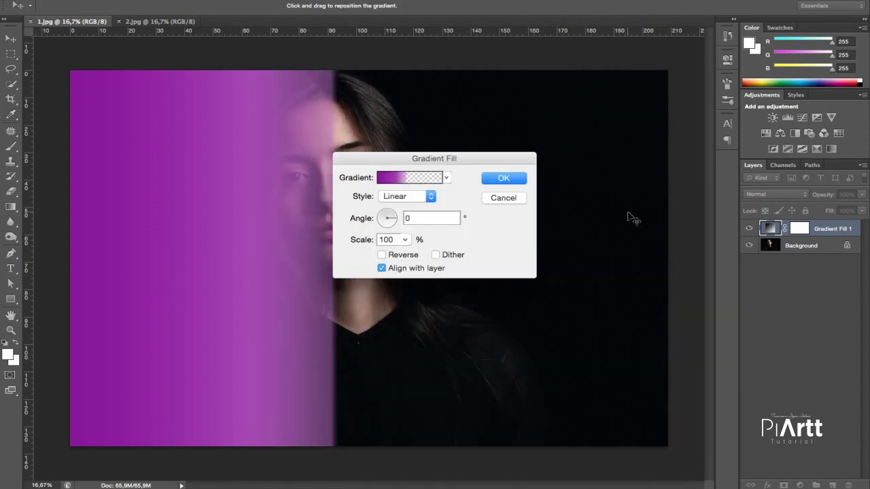
Apply the purple gradient fill and set Gradient Fill 1's blend mode to Color
left_click(509, 177)
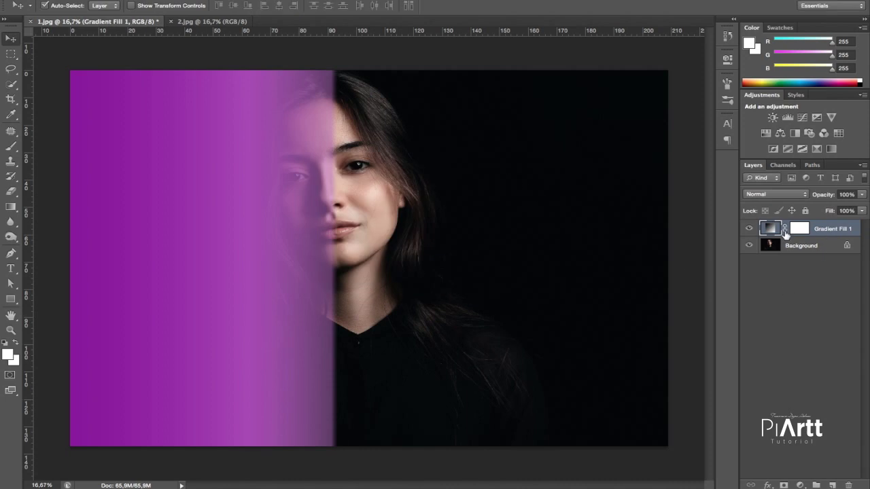
left_click(790, 268)
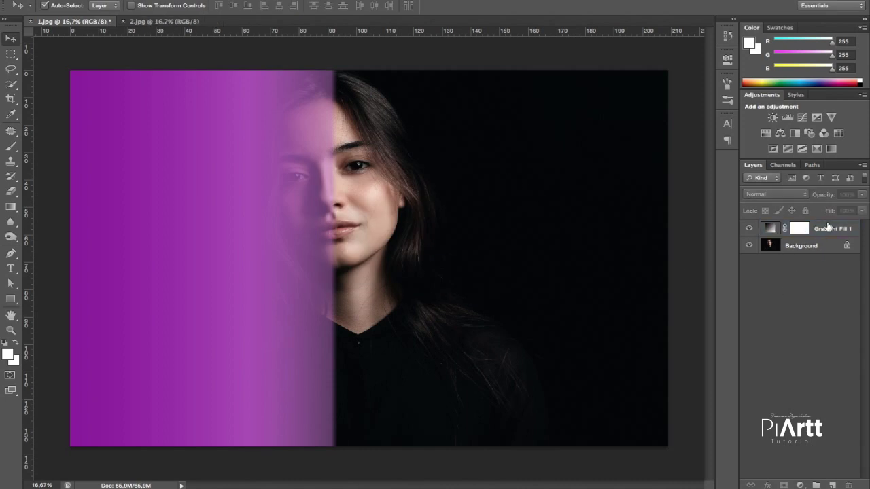
left_click(829, 229)
left_click(786, 195)
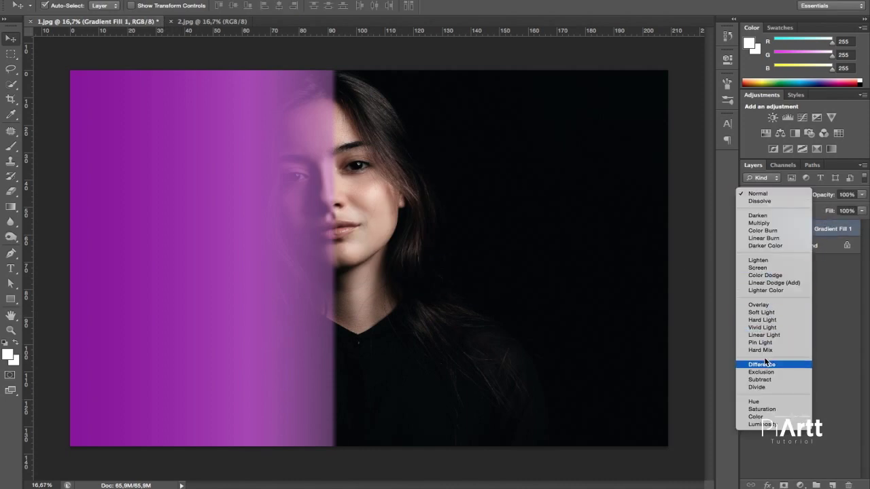
left_click(756, 416)
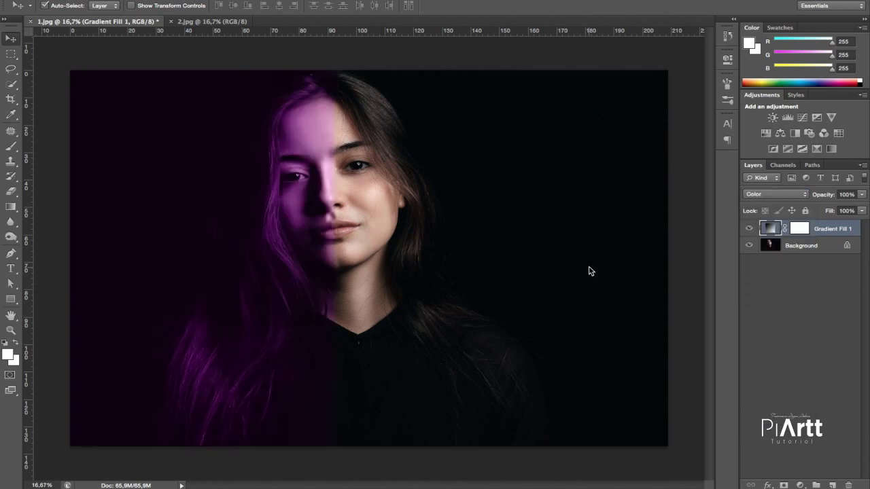
left_click(401, 252)
key("Return")
left_click(807, 230)
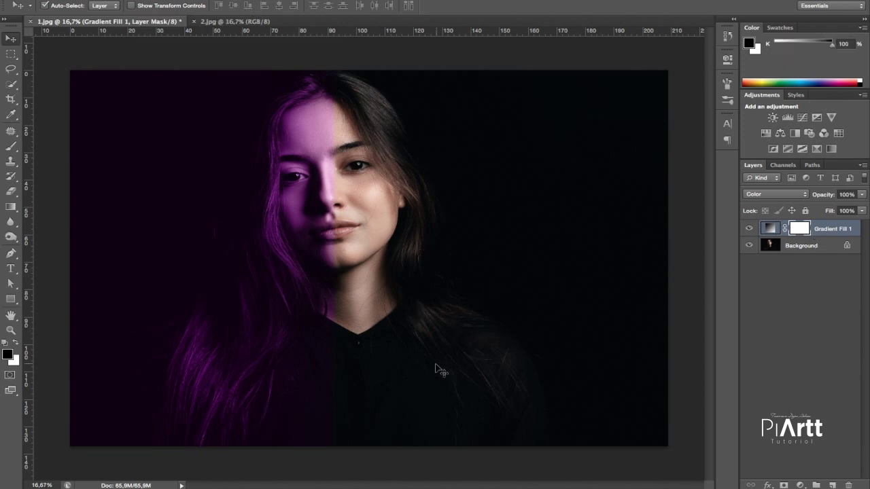
Paint black on the Gradient Fill 1 mask to remove purple from the left hair and head top
key("b")
mouse_move(291, 320)
left_mouse_down()
mouse_move(204, 388)
mouse_move(269, 401)
left_mouse_up()
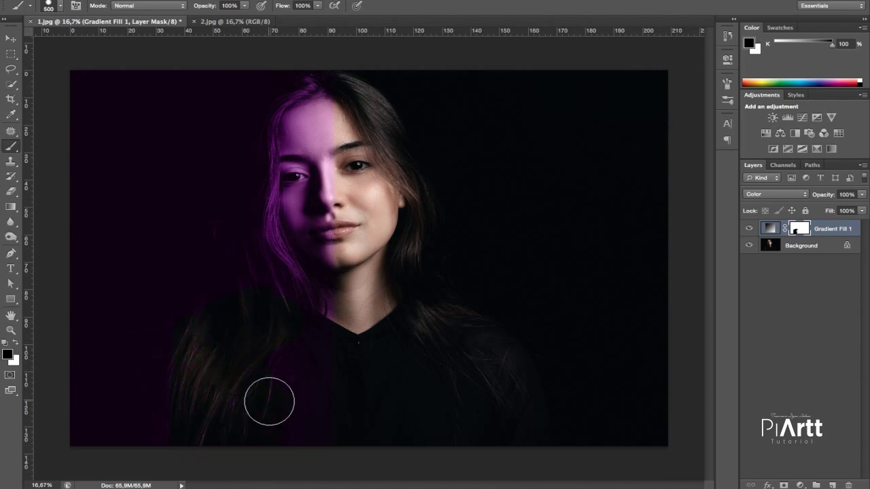
right_click(270, 401)
left_click(244, 303)
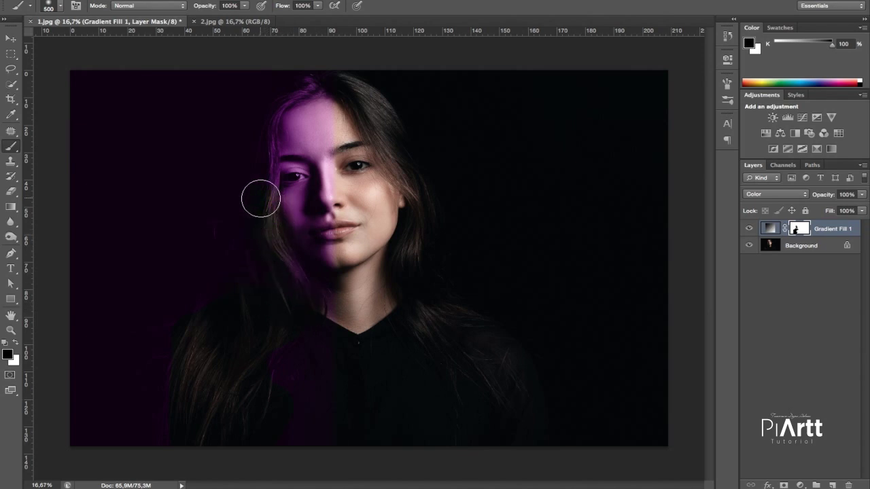
mouse_move(260, 197)
left_mouse_down()
mouse_move(262, 130)
mouse_move(297, 77)
mouse_move(317, 80)
left_mouse_up()
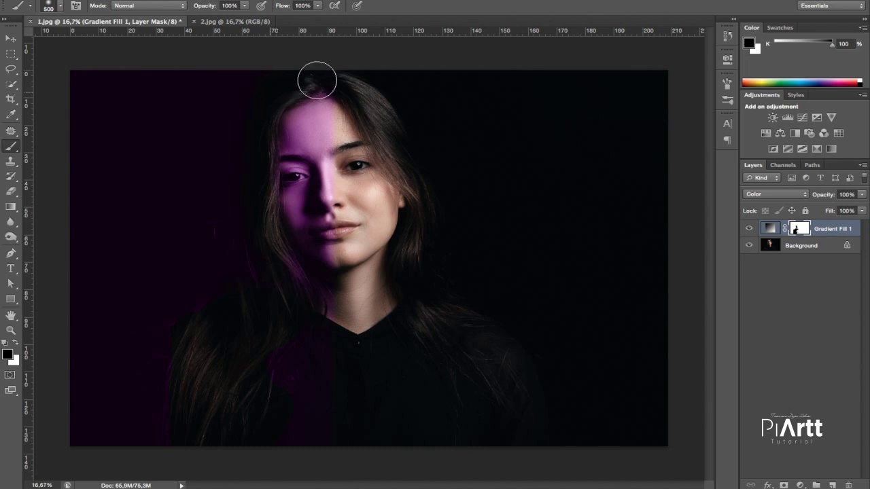
key("x")
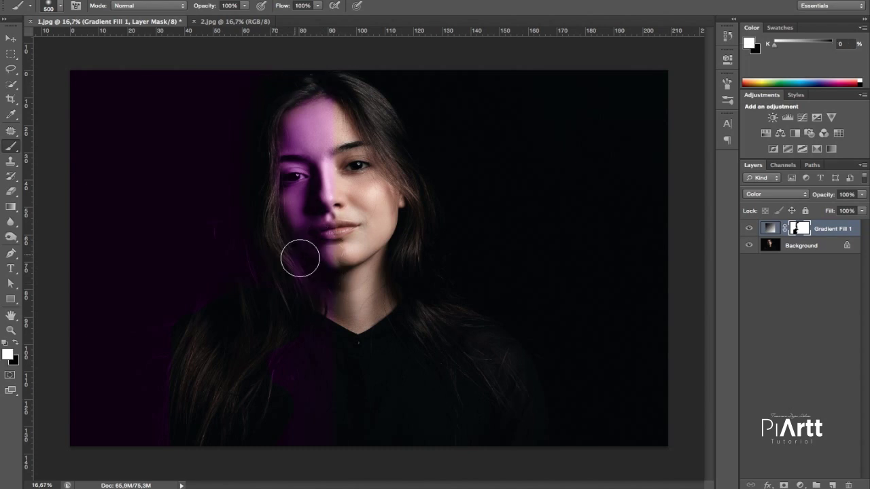
key("x")
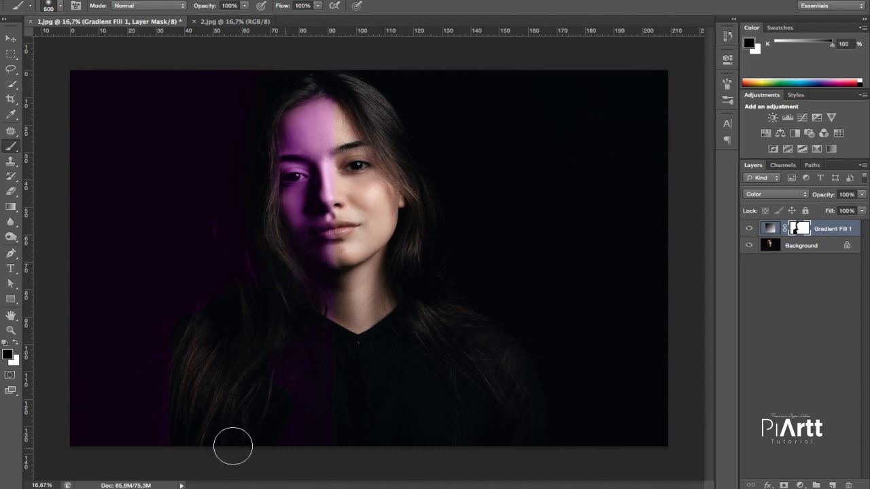
key("x")
left_click_drag(339, 295, 337, 302)
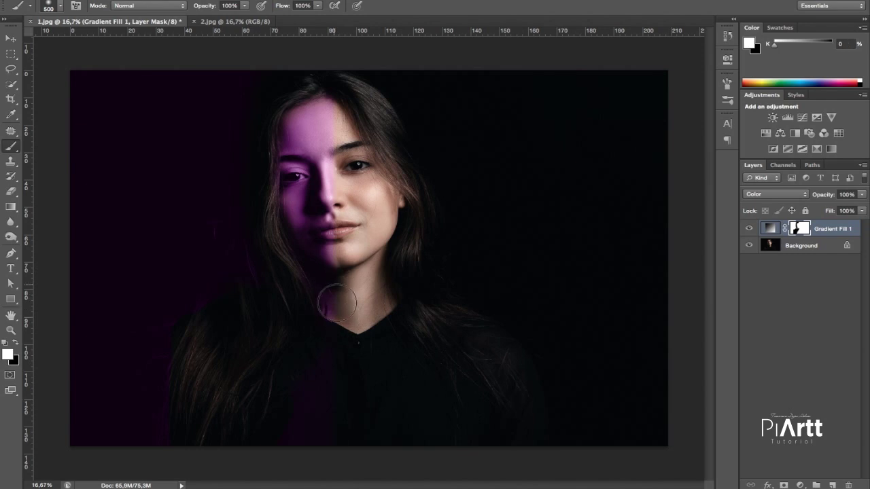
key("v")
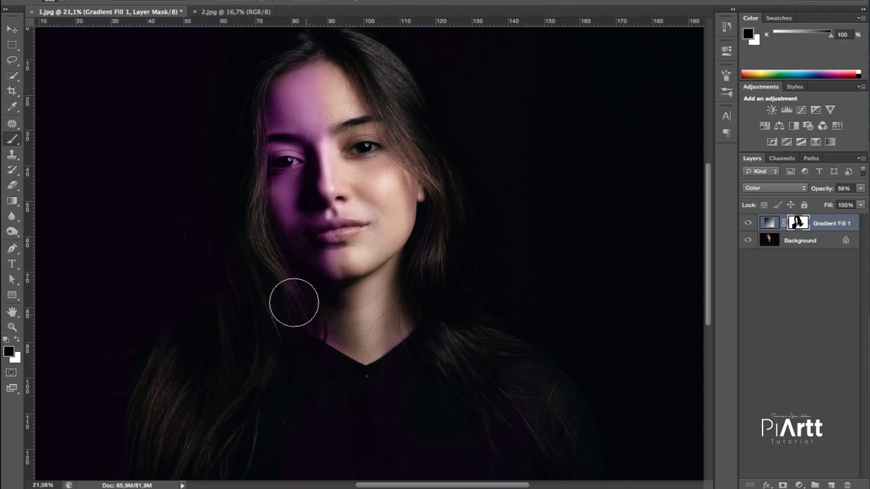
Refine the purple tint's mask over the chin and neck
key("x")
mouse_move(290, 317)
left_mouse_down()
mouse_move(343, 320)
mouse_move(338, 295)
left_mouse_up()
key("x")
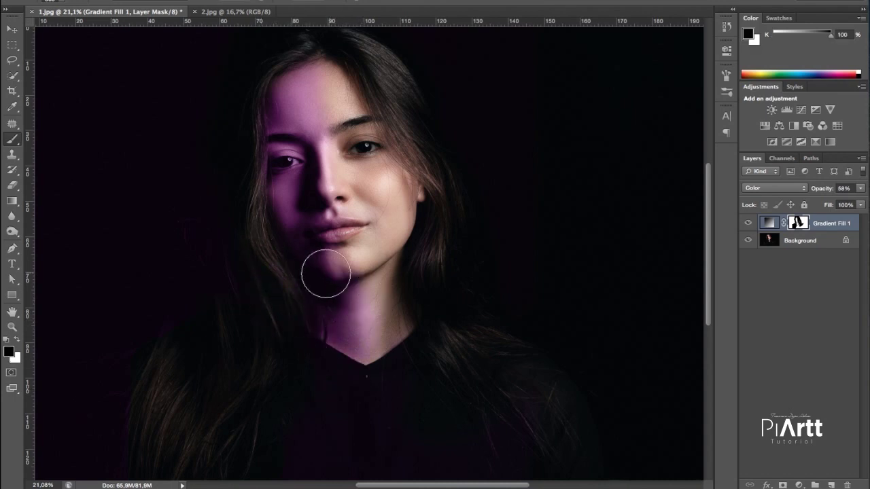
key("x")
left_click_drag(313, 269, 334, 278)
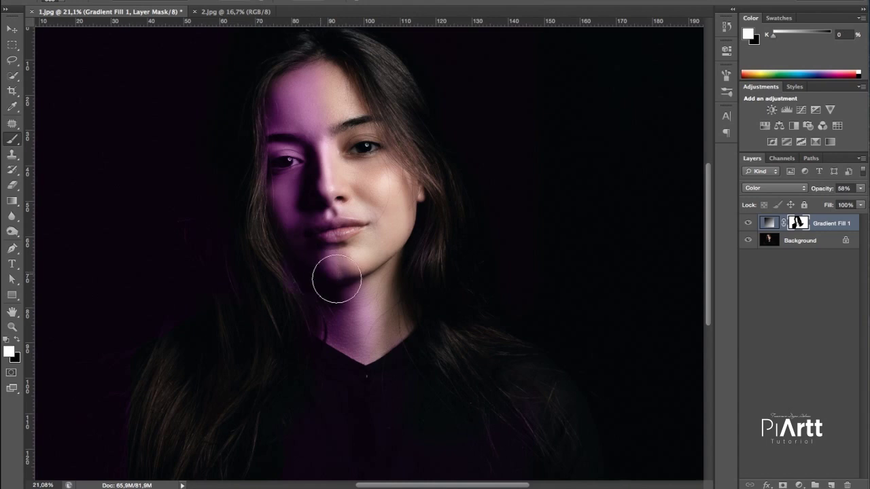
key("x")
left_click_drag(350, 355, 330, 306)
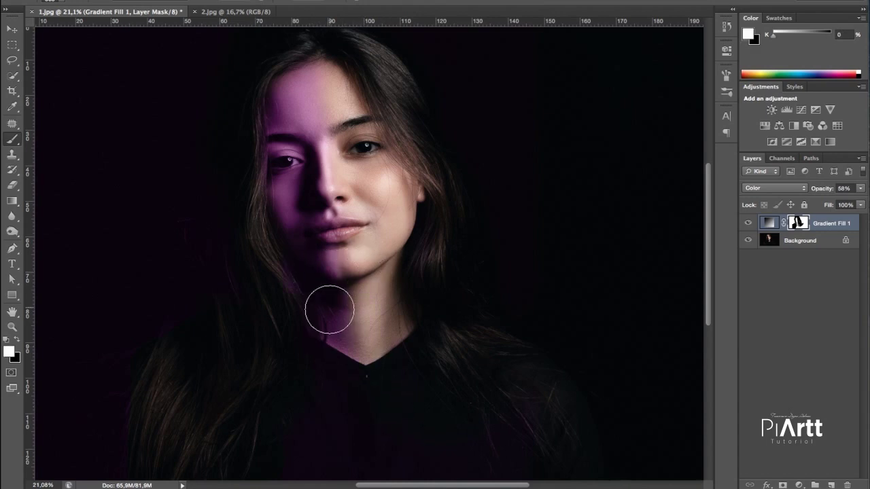
key("x")
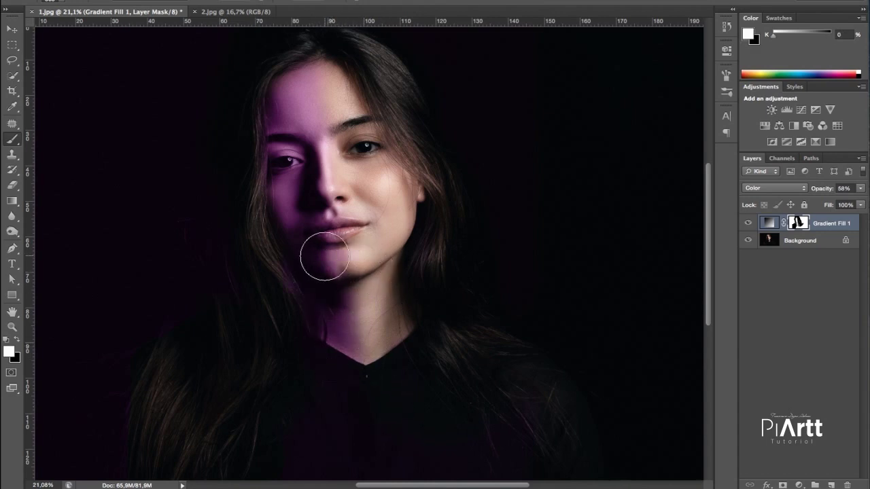
key("x")
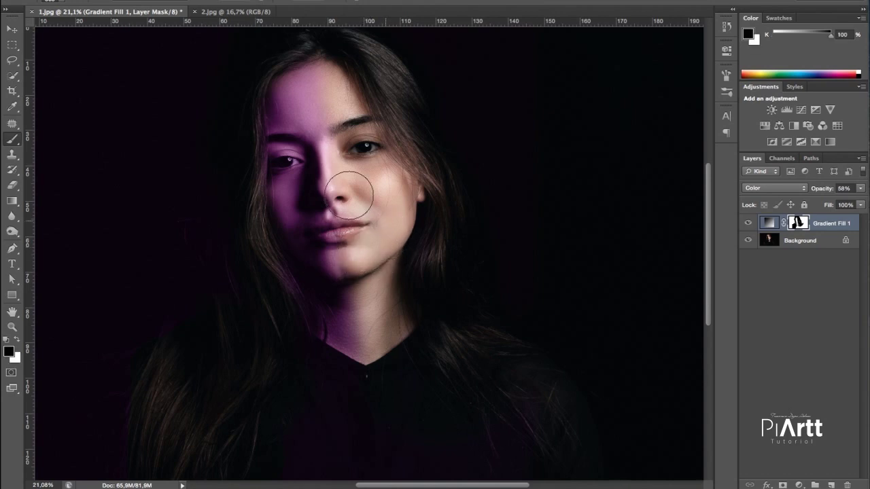
key("x")
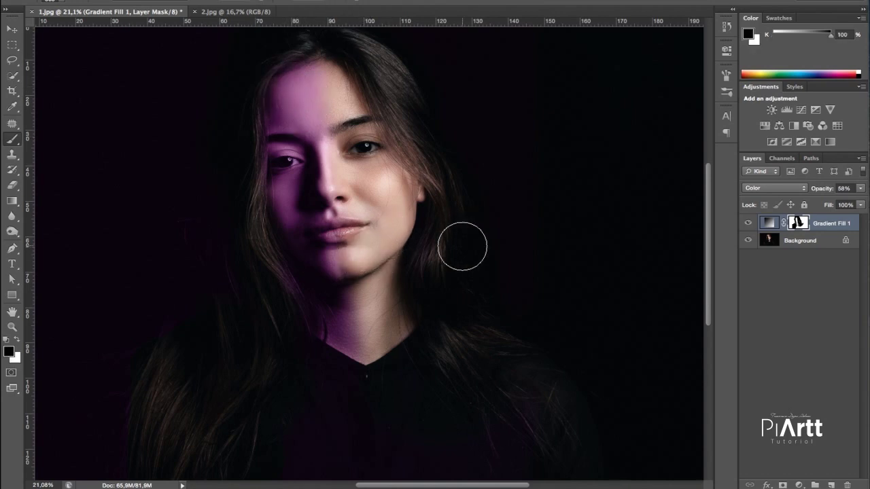
left_click(835, 288)
left_click(833, 224)
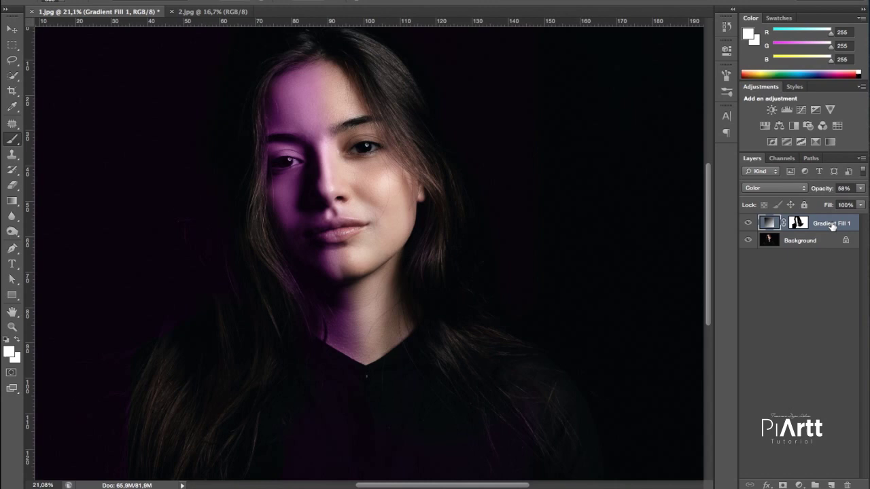
Add a second Gradient Fill layer with a 180° angle
left_click(802, 485)
left_click(809, 315)
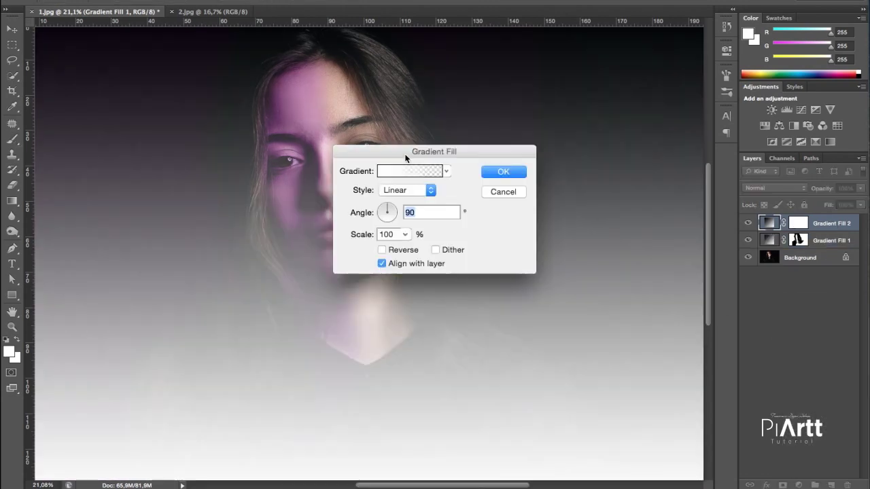
left_click(405, 173)
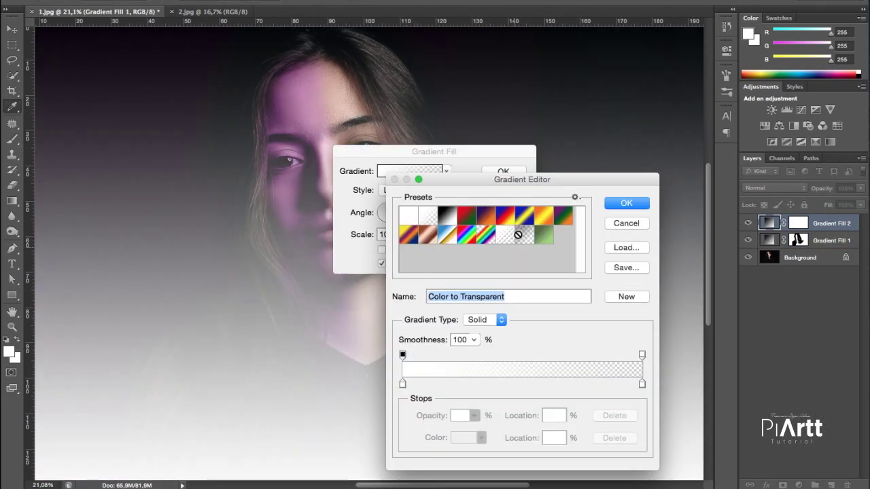
key("Return")
type("1")
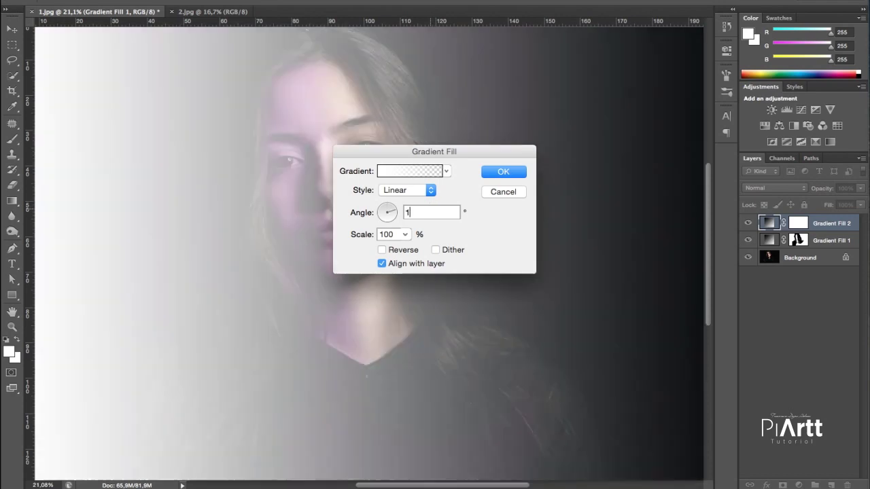
type("80")
key("Return")
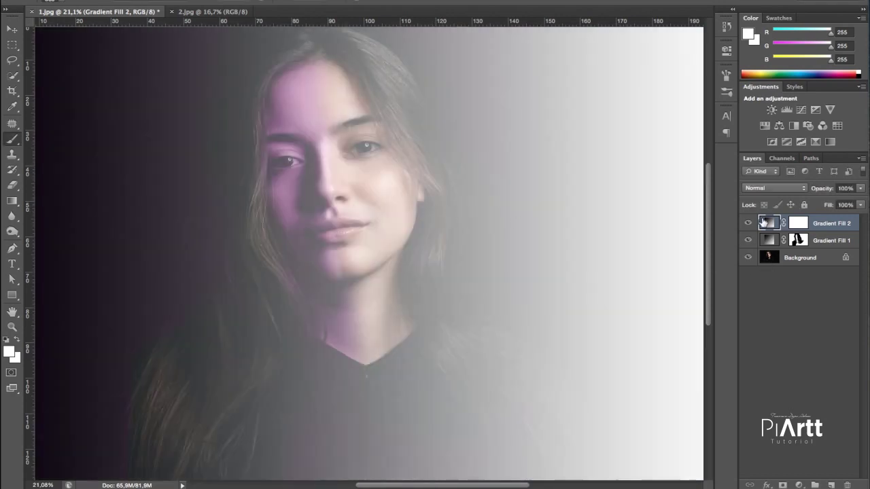
double_click(769, 224)
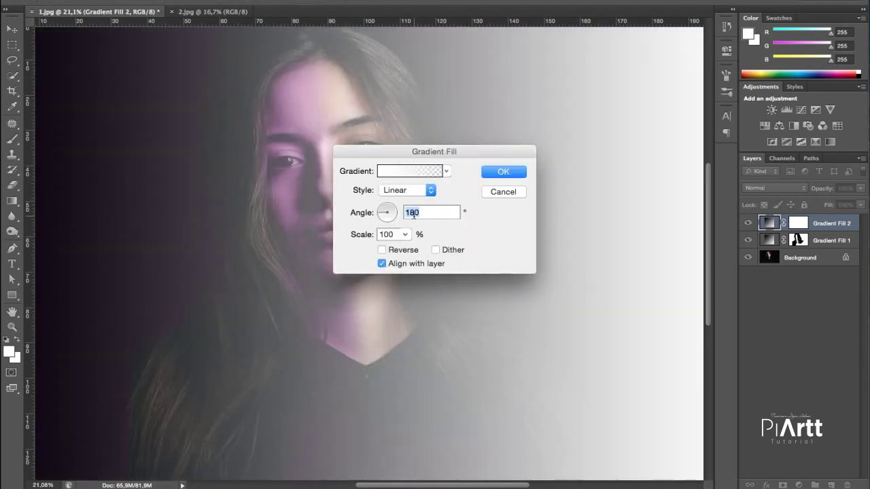
left_click(430, 190)
left_click(446, 175)
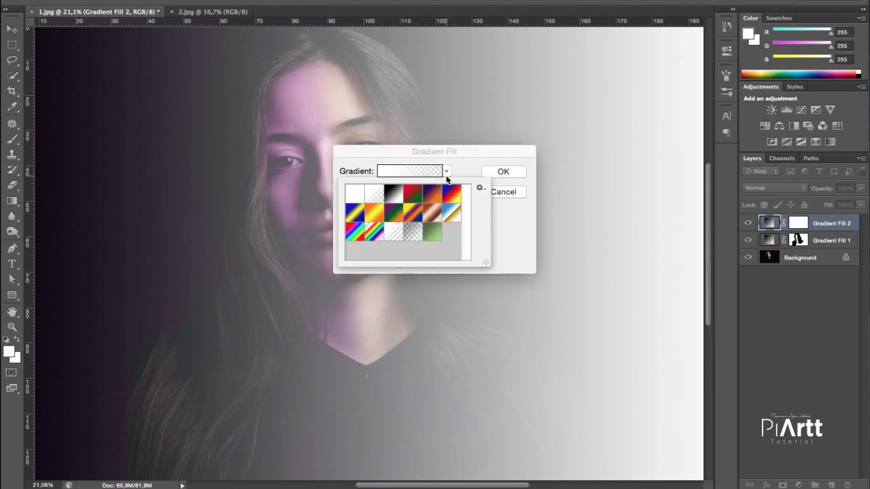
left_click(501, 172)
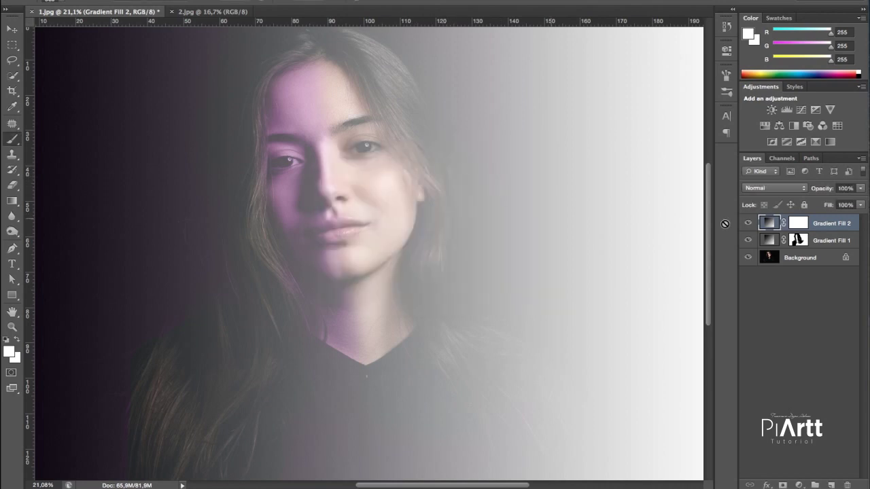
double_click(766, 225)
Set the new gradient's left colour stop to bright cyan
left_click(397, 174)
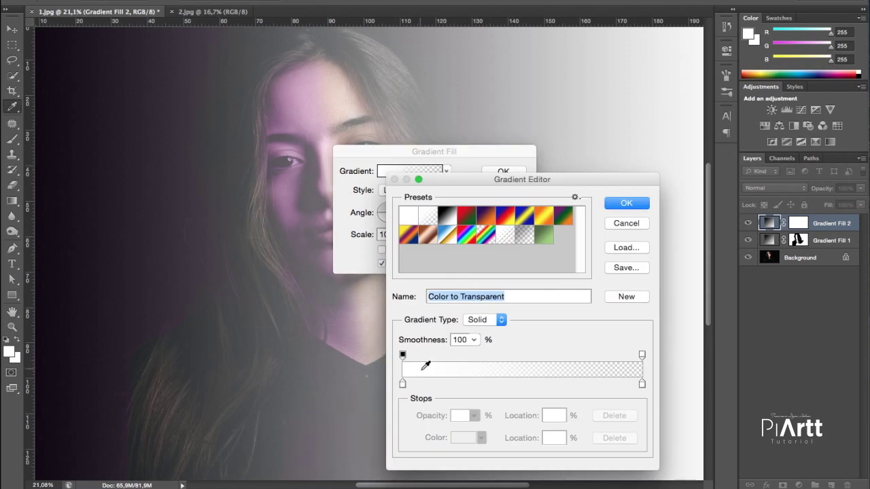
left_click(403, 385)
double_click(403, 385)
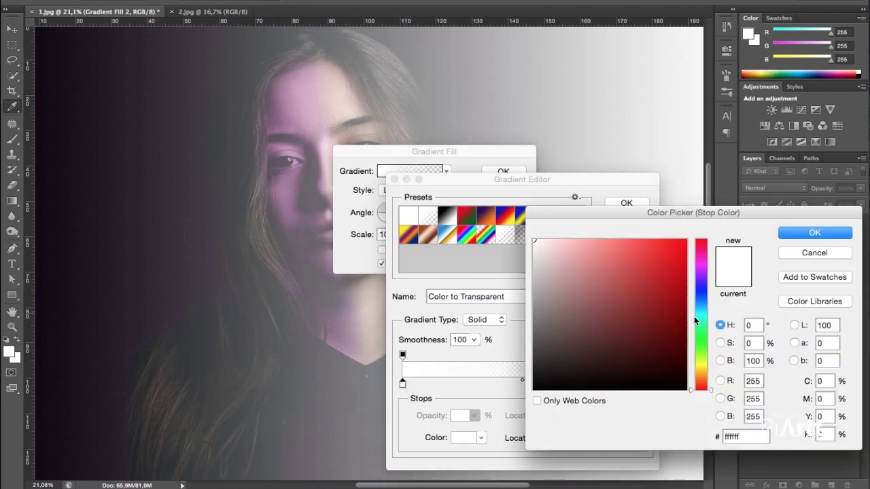
left_click(699, 315)
left_click(641, 283)
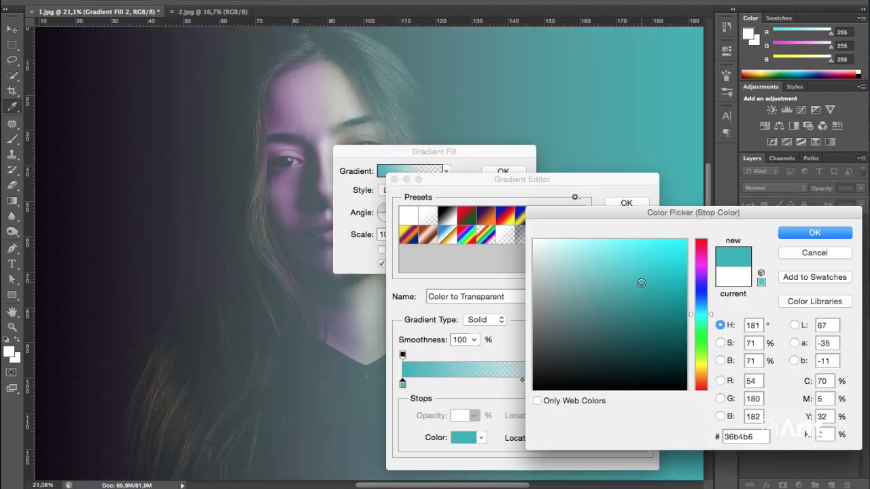
left_click_drag(641, 283, 681, 246)
left_click(815, 233)
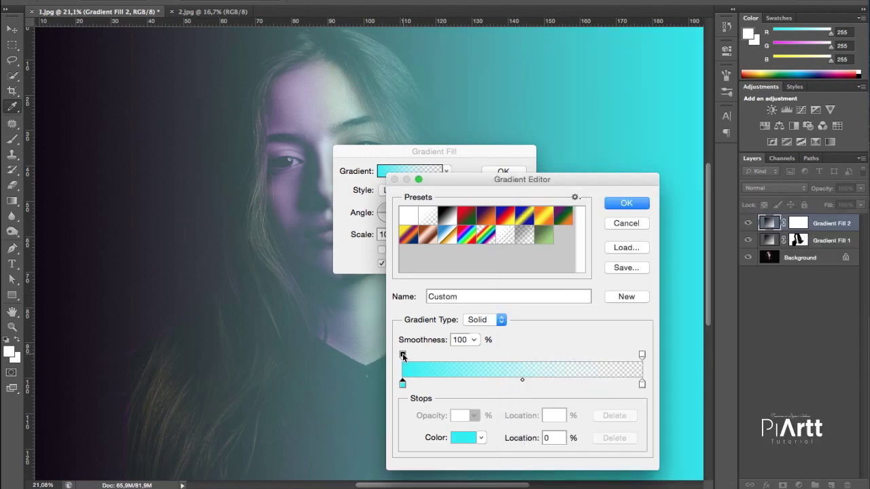
Pull the opacity stops inward, apply the cyan fill, and blend it in Color mode
left_click_drag(402, 356, 479, 356)
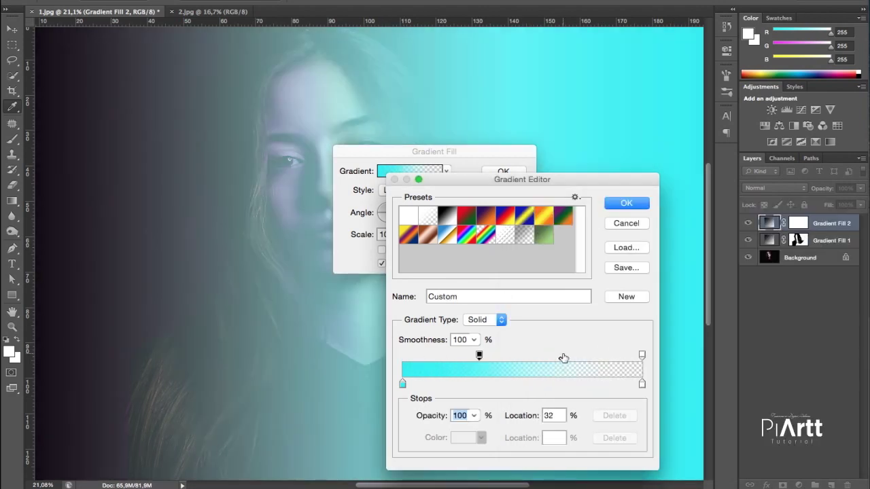
left_click_drag(571, 355, 550, 358)
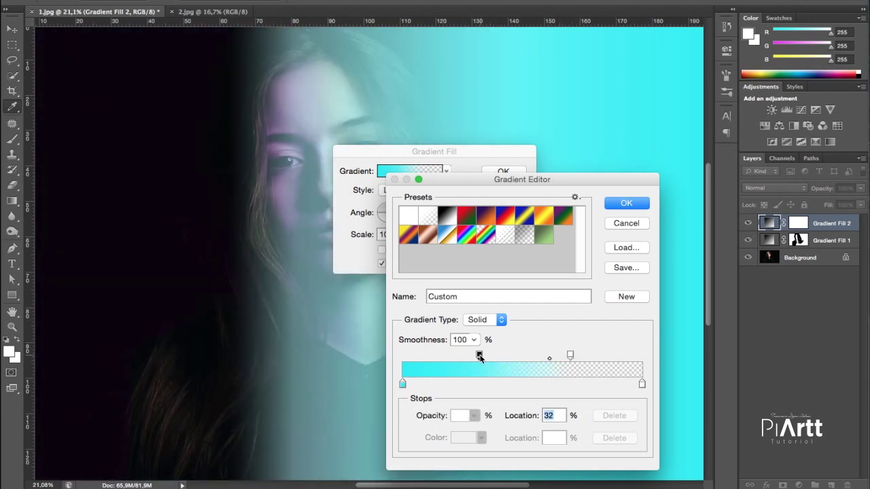
left_click_drag(479, 356, 500, 356)
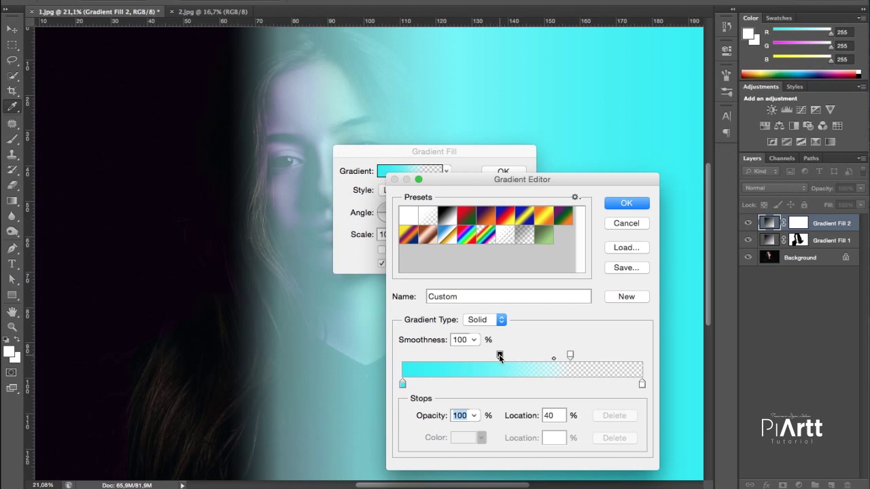
left_click(626, 204)
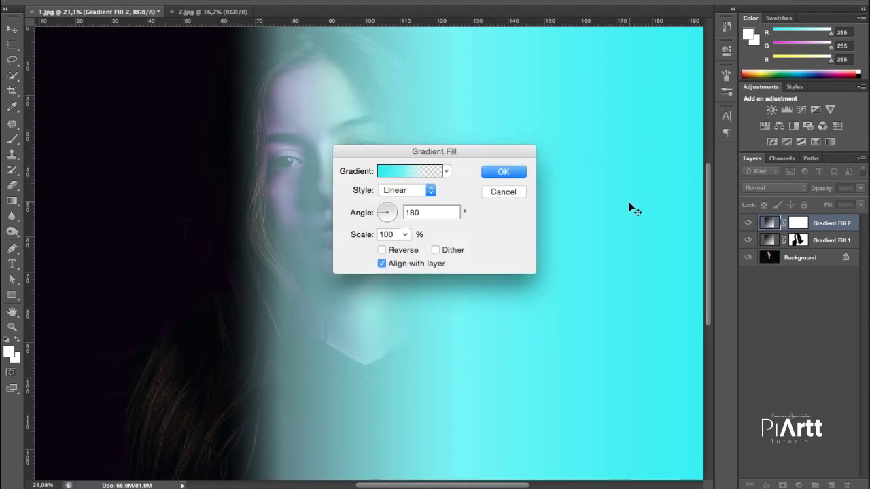
left_click(512, 170)
left_click(781, 189)
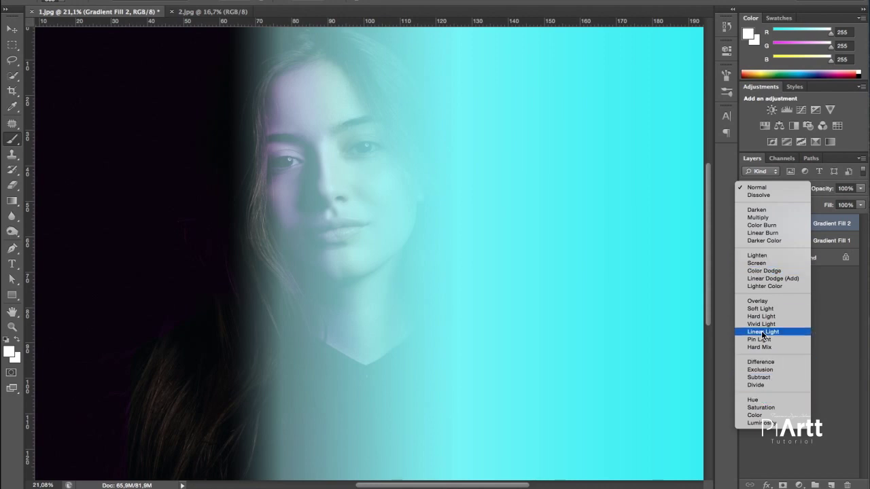
left_click(766, 416)
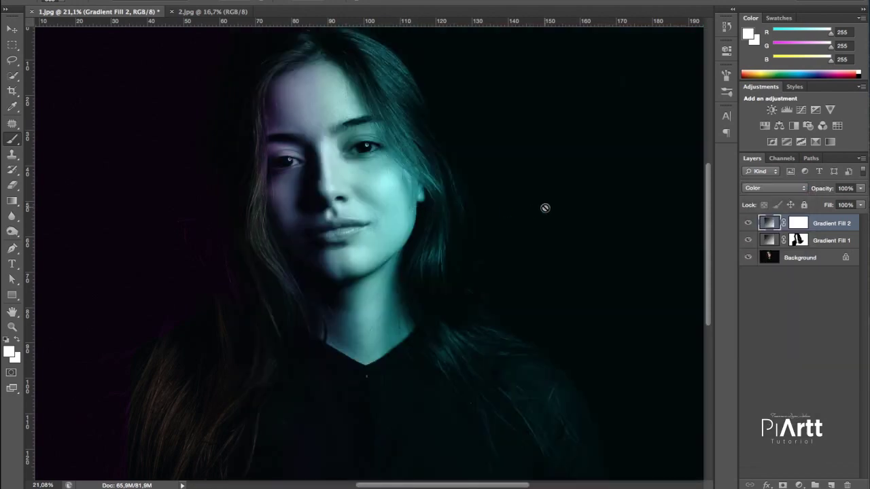
Paint black on the Gradient Fill 2 mask to hide cyan from the right-side hair
left_click(798, 223)
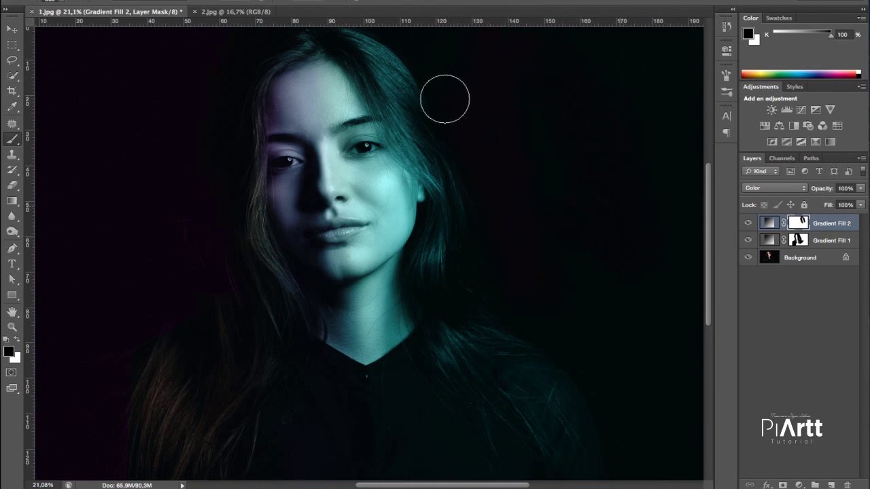
mouse_move(445, 97)
left_mouse_down()
mouse_move(406, 97)
mouse_move(435, 159)
mouse_move(373, 54)
mouse_move(408, 106)
mouse_move(343, 22)
mouse_move(318, 26)
mouse_move(288, 204)
mouse_move(297, 221)
mouse_move(284, 78)
mouse_move(326, 353)
mouse_move(320, 315)
mouse_move(341, 365)
left_mouse_up()
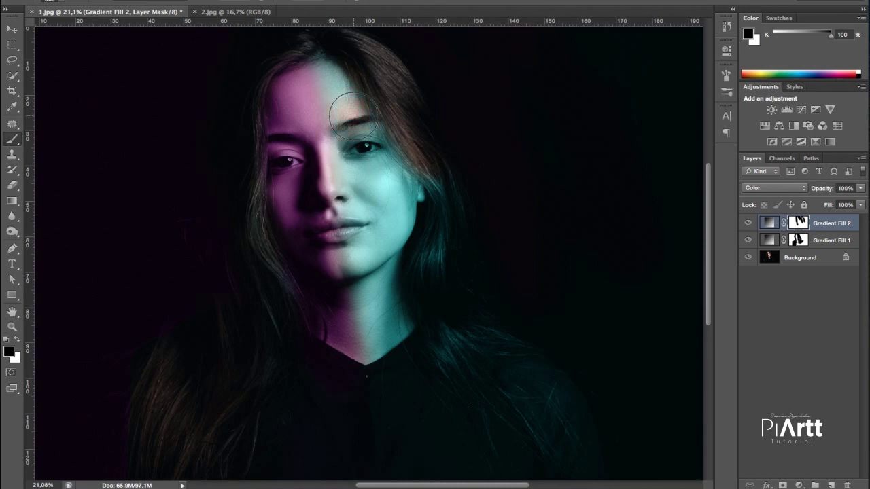
key("x")
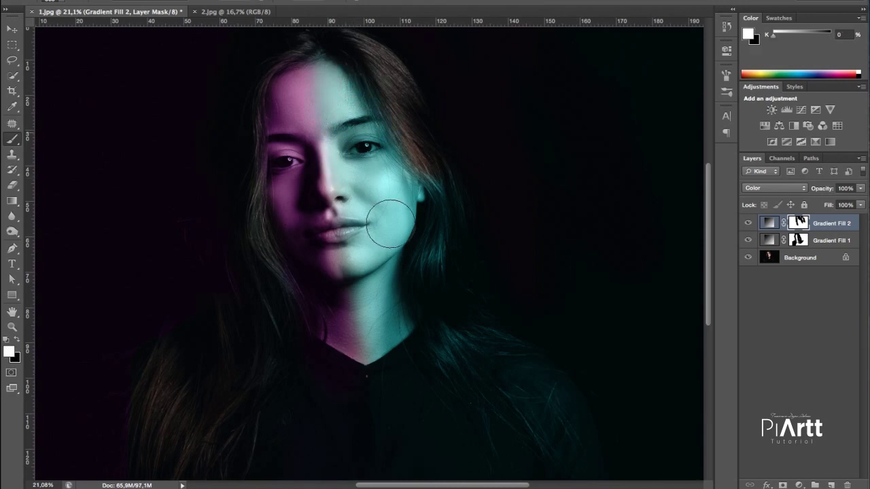
key("x")
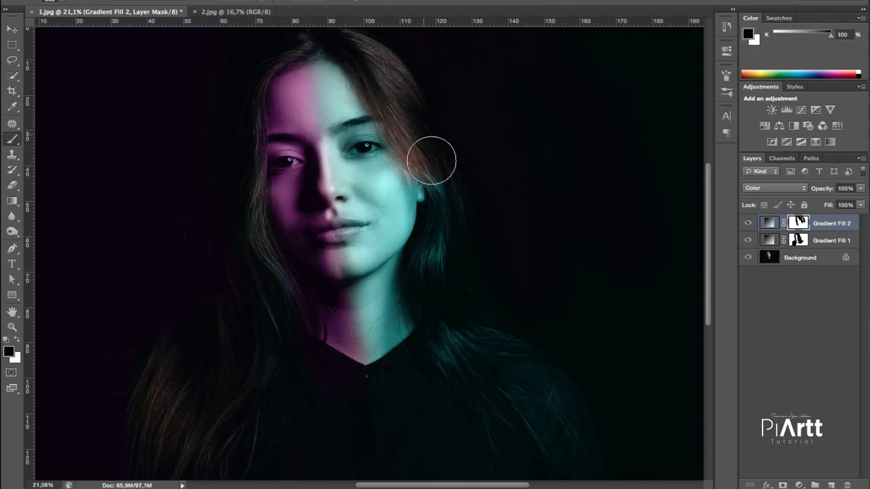
left_click_drag(437, 156, 429, 285)
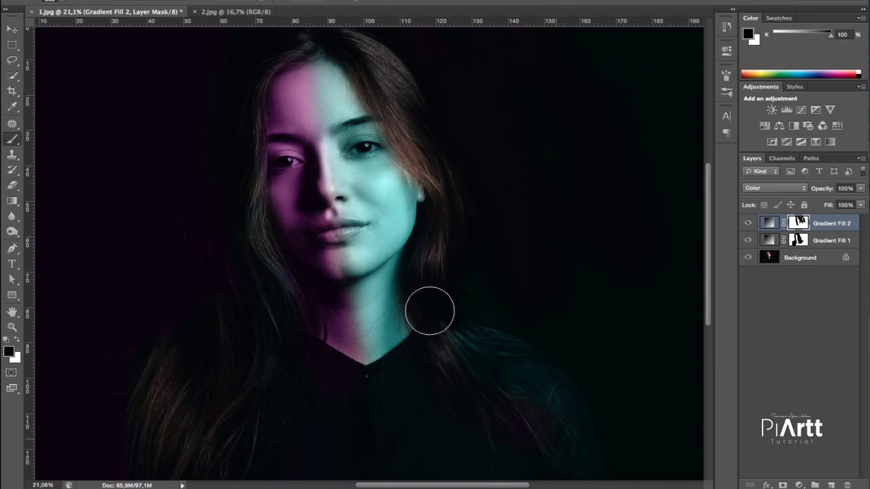
Refine the purple/cyan boundary on the forehead and neck
scroll(500, 348, "down", 1)
scroll(429, 310, "down", 2)
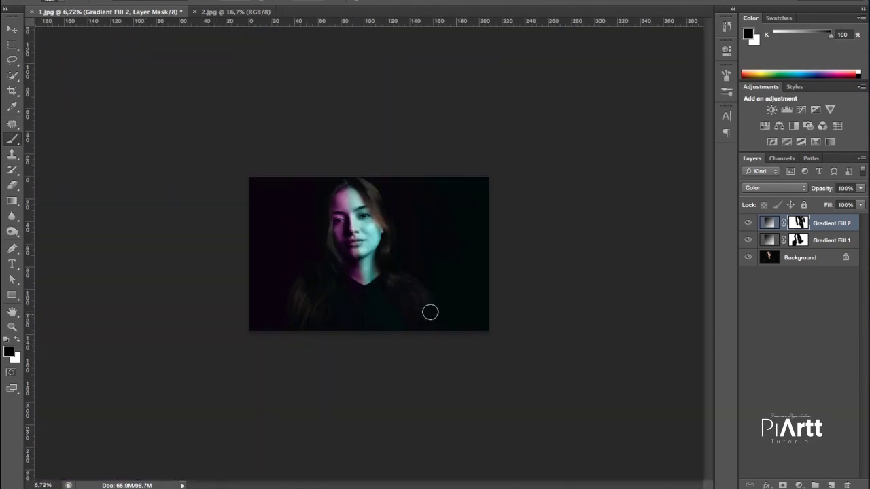
scroll(428, 311, "up", 3)
scroll(320, 272, "up", 1)
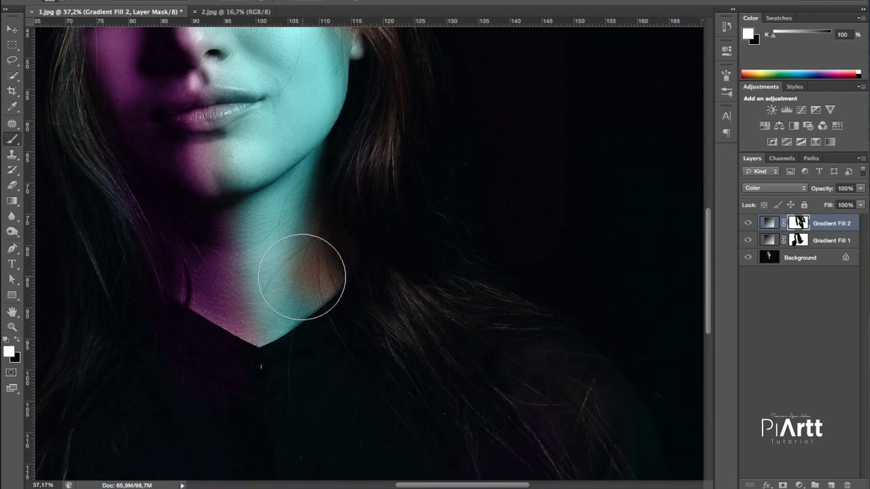
key("x")
key("x")
scroll(381, 312, "down", 2)
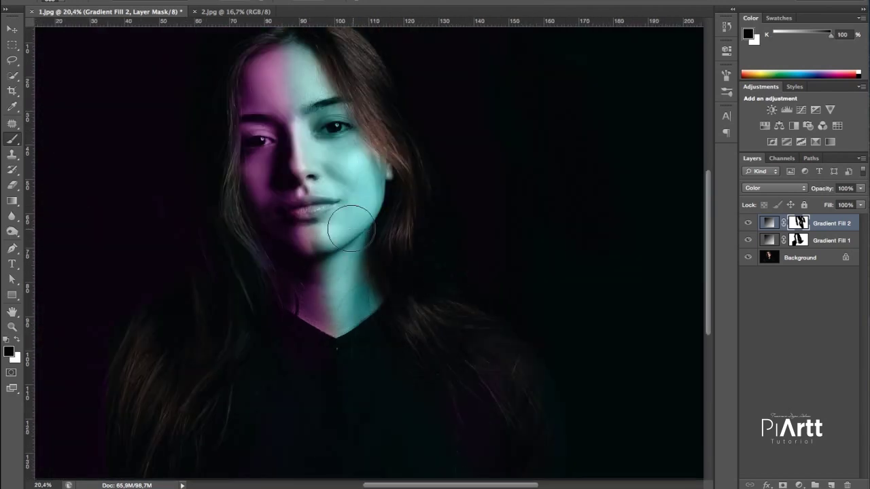
scroll(340, 227, "up", 2)
key("x")
key("x")
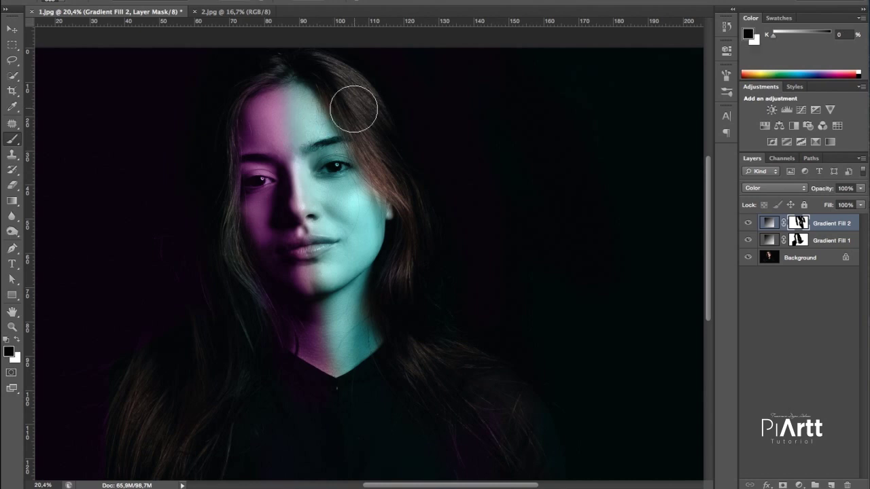
key("x")
mouse_move(319, 123)
left_mouse_down()
mouse_move(295, 107)
mouse_move(271, 114)
mouse_move(266, 88)
left_mouse_up()
key("x")
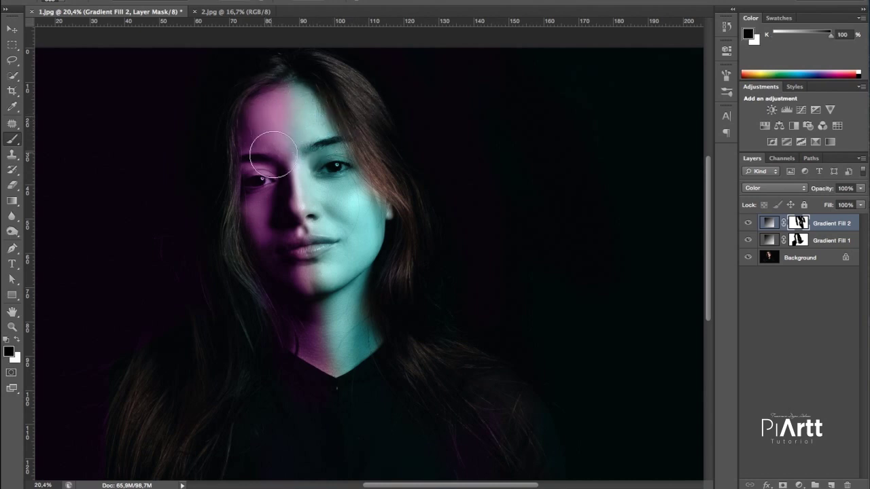
scroll(382, 312, "down", 3)
scroll(388, 307, "down", 3)
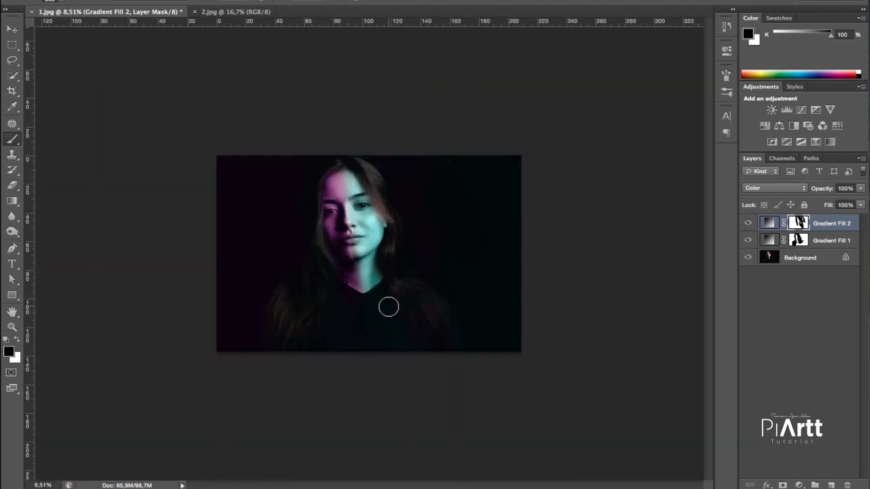
scroll(376, 225, "up", 2)
left_click(769, 223)
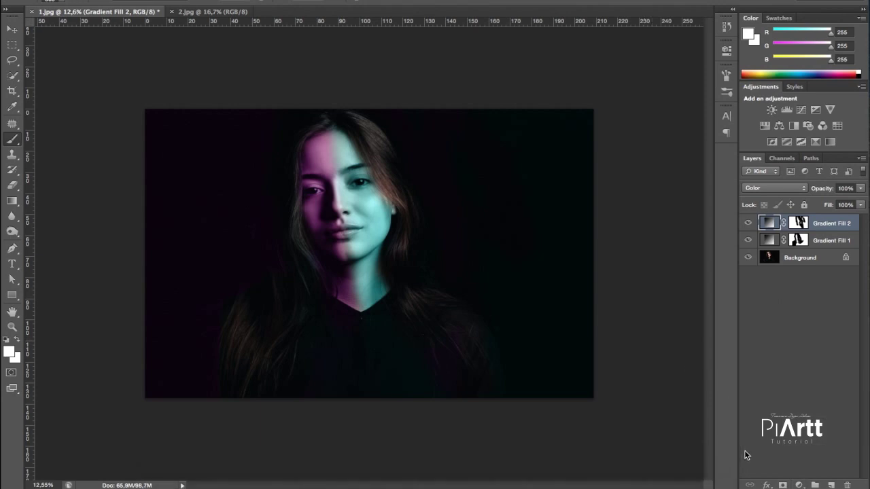
Add a Vibrance adjustment layer with raised Saturation
left_click(800, 484)
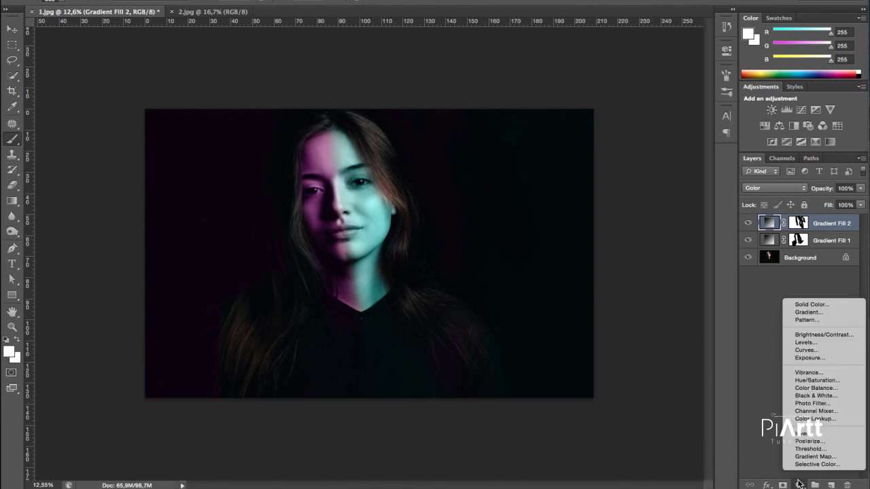
left_click(815, 373)
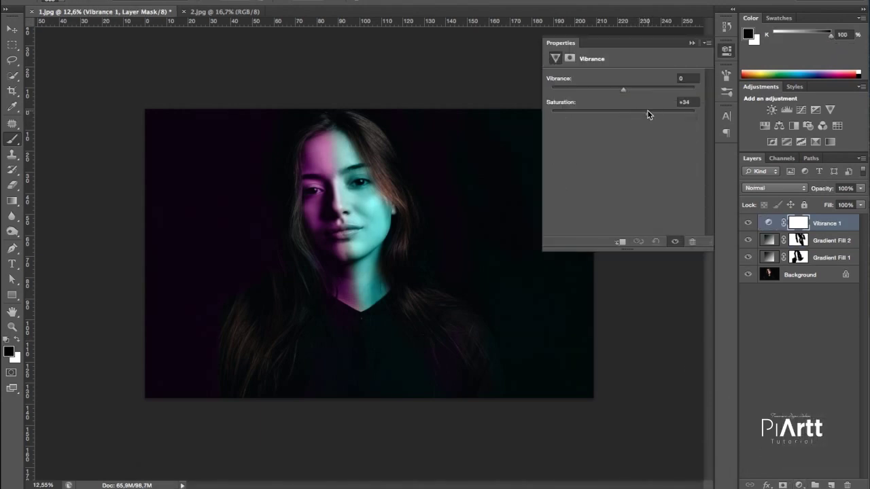
left_click_drag(648, 111, 642, 110)
left_click(692, 43)
left_click(832, 485)
key("x")
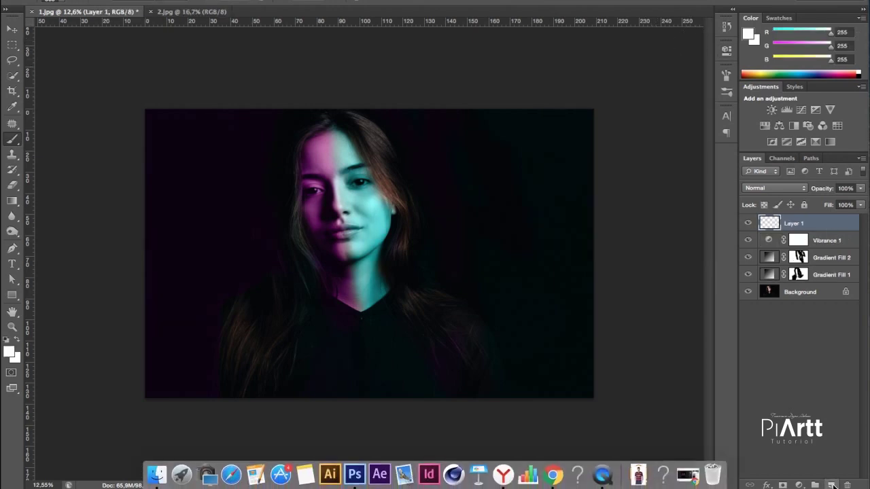
key("ctrl+z")
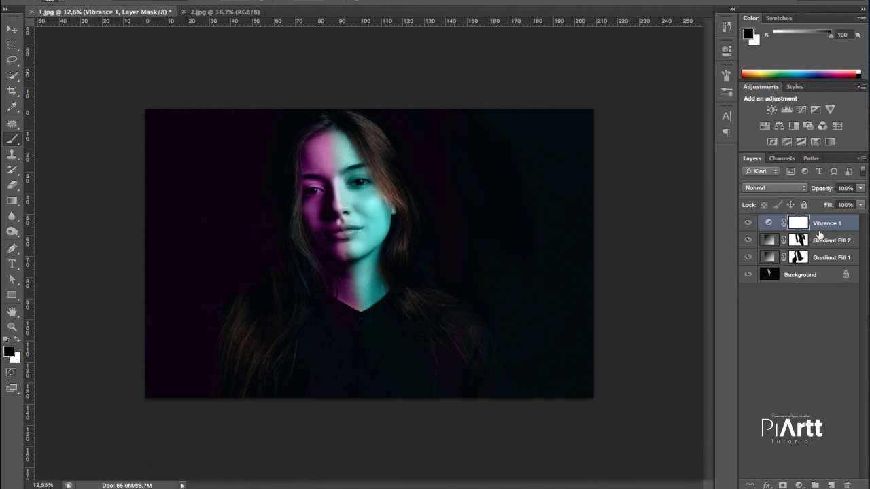
Add a Hue/Saturation adjustment layer with Saturation +13 and compare it on and off
left_click(799, 485)
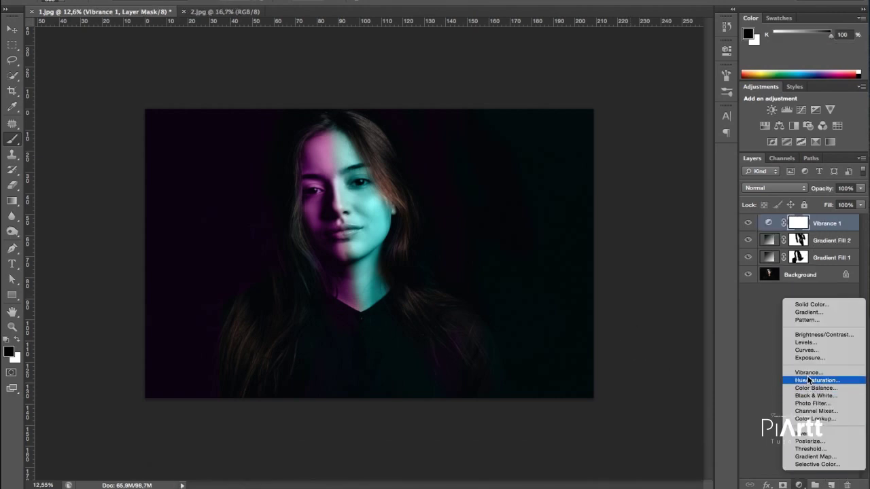
left_click(812, 382)
left_click_drag(627, 147, 631, 147)
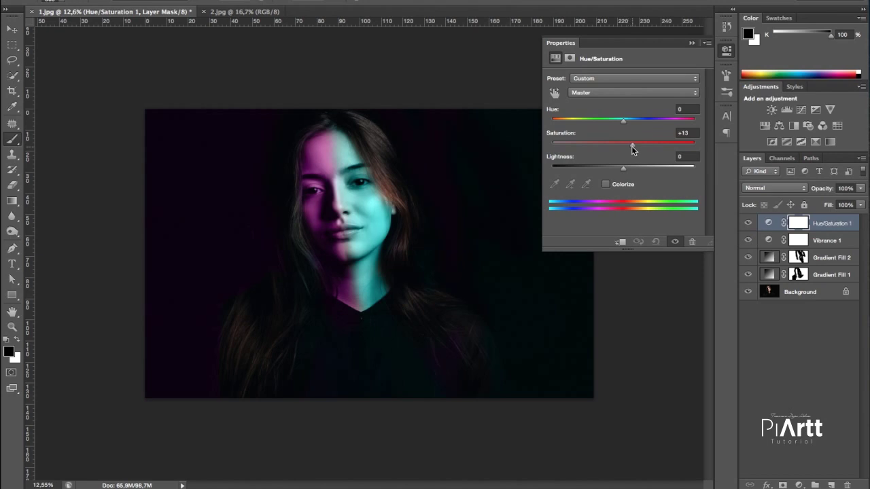
left_click(692, 43)
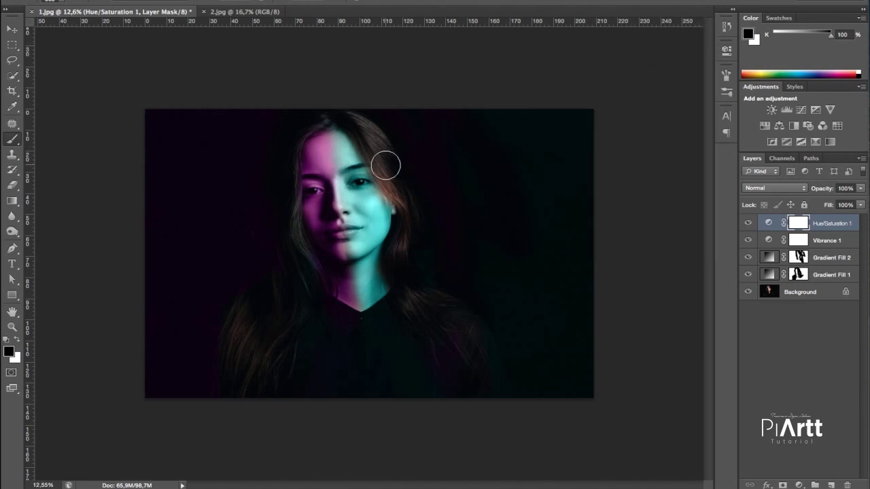
scroll(385, 163, "up", 2)
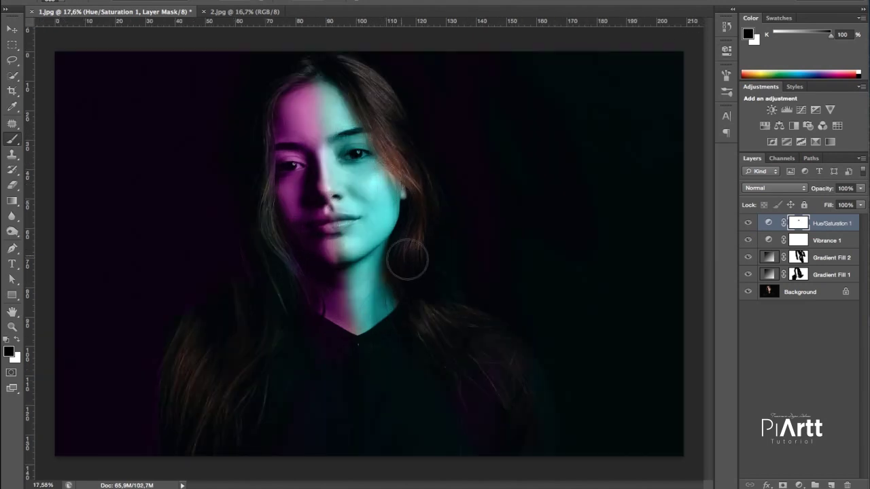
left_click(748, 223)
Lower the Vibrance layer's Saturation to a subtler value
double_click(769, 241)
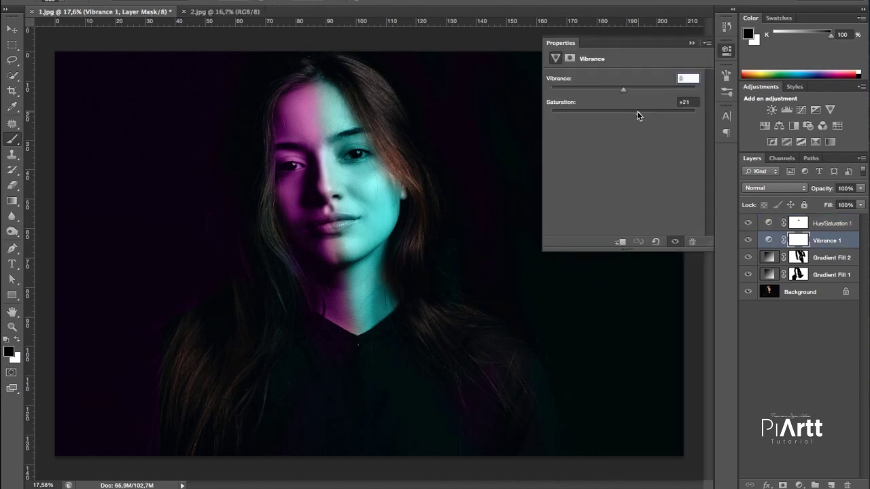
left_click_drag(637, 111, 629, 111)
left_click(691, 42)
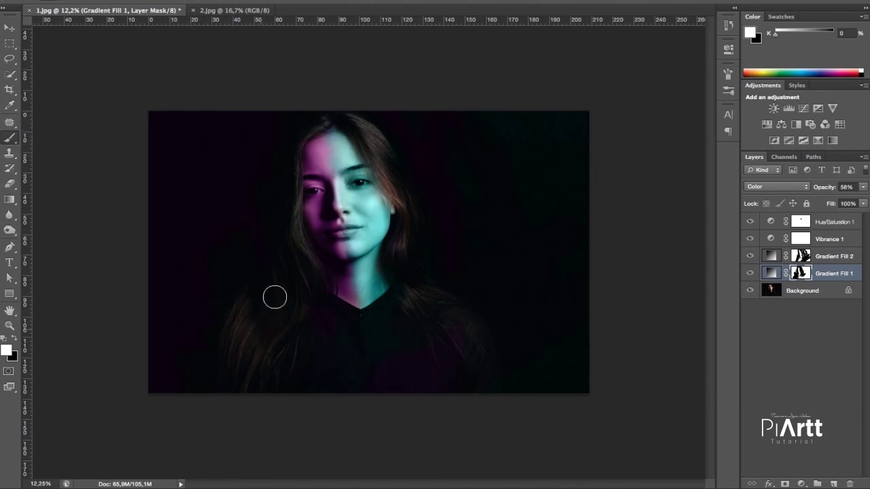
Paint white on both gradient masks to extend magenta into the left hair and cyan onto the right hair
mouse_move(274, 298)
left_mouse_down()
mouse_move(228, 354)
mouse_move(299, 282)
mouse_move(295, 197)
mouse_move(316, 107)
mouse_move(288, 218)
left_mouse_up()
left_click(801, 257)
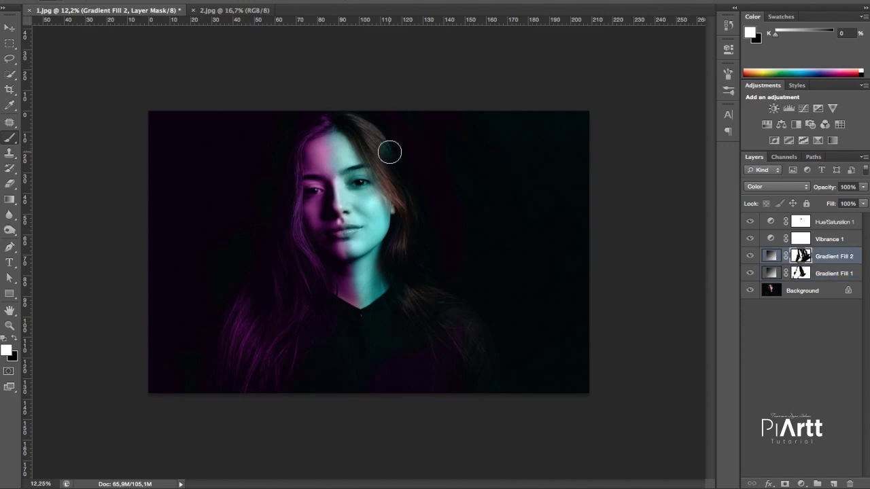
mouse_move(390, 153)
left_mouse_down()
mouse_move(336, 115)
mouse_move(406, 198)
mouse_move(376, 148)
left_mouse_up()
mouse_move(434, 303)
left_mouse_down()
mouse_move(385, 263)
mouse_move(450, 324)
left_mouse_up()
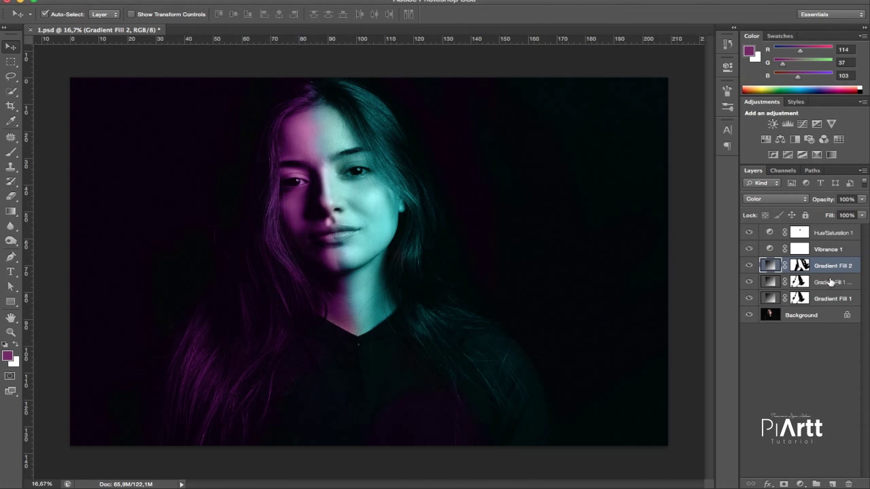
Duplicate Gradient Fill 2 and set the copy to Soft Light at 20% opacity
key("ctrl+j")
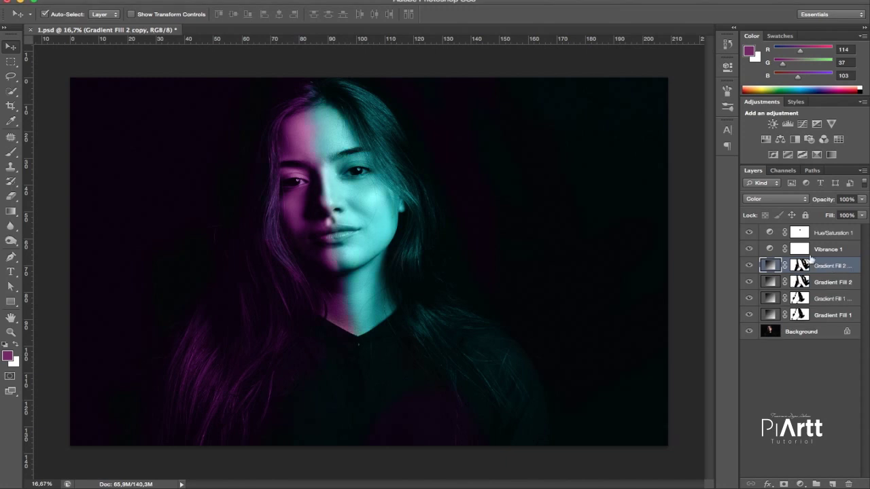
left_click(798, 200)
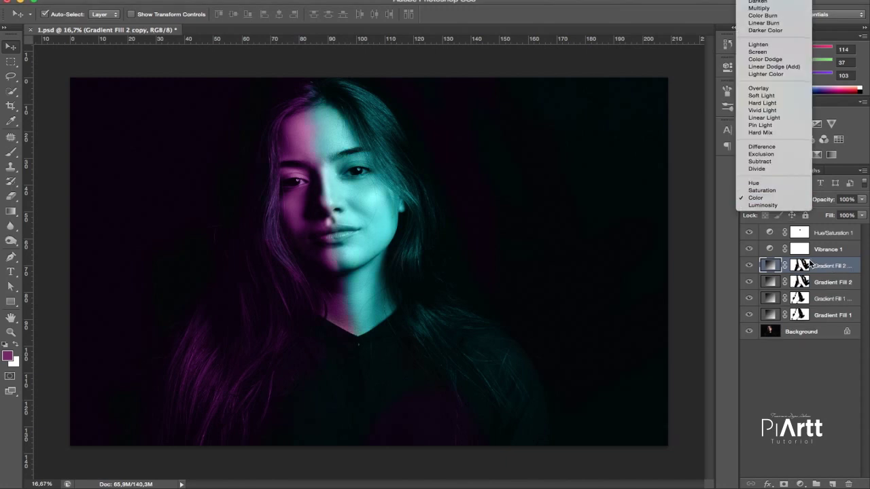
key("Escape")
key("Delete")
key("Delete")
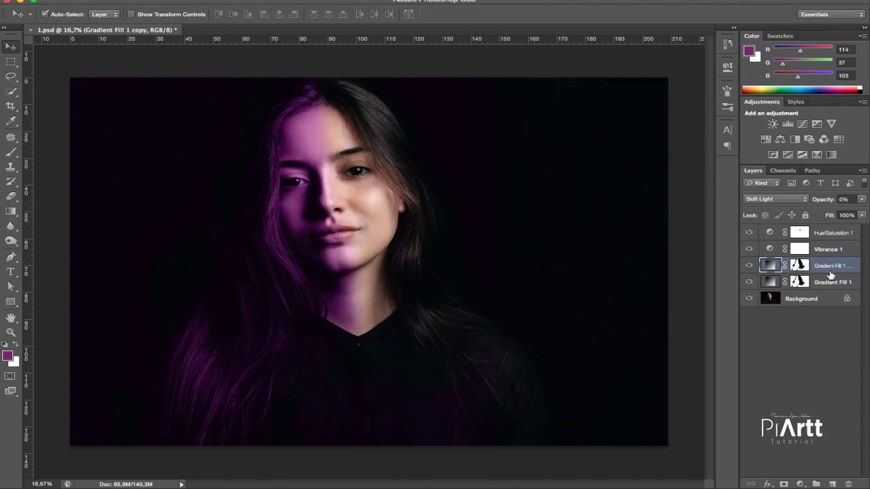
key("ctrl+z")
left_click(781, 198)
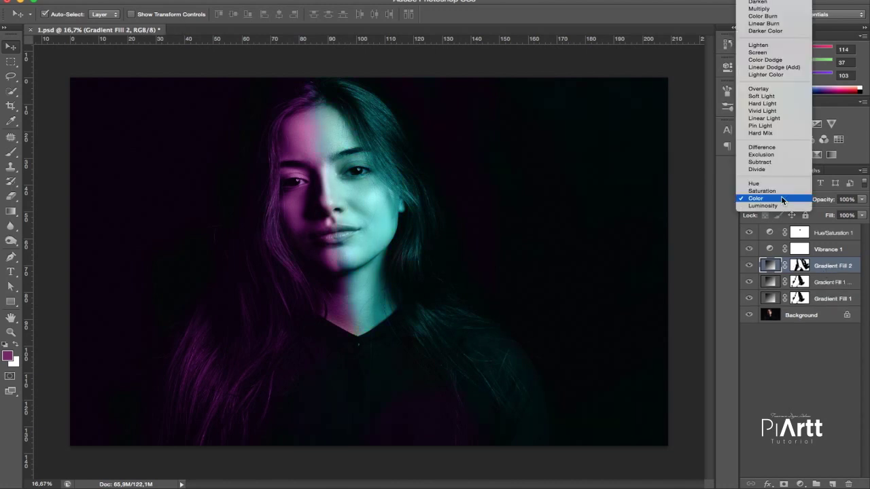
key("Escape")
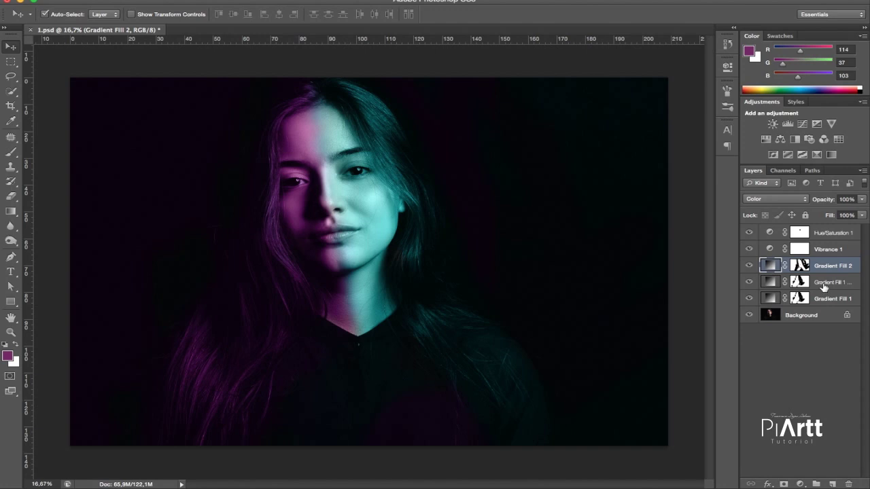
key("ctrl+j")
left_click(777, 201)
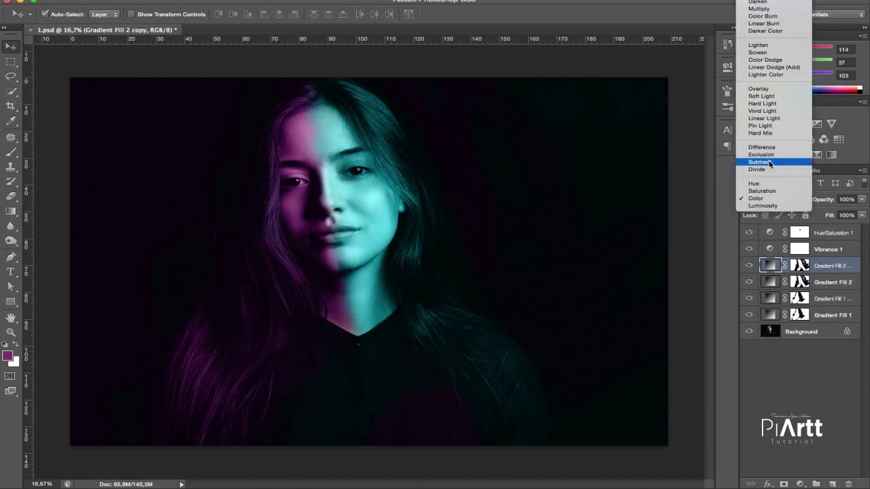
left_click(767, 93)
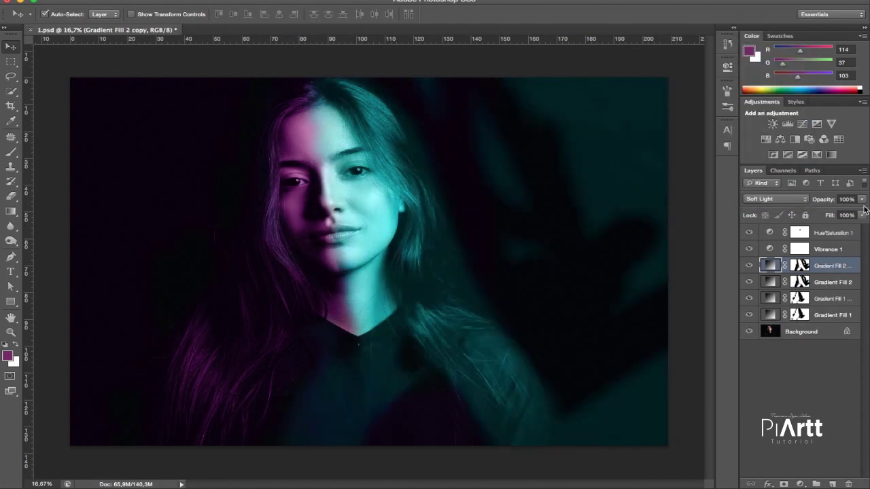
left_click(861, 199)
left_click_drag(862, 210, 815, 210)
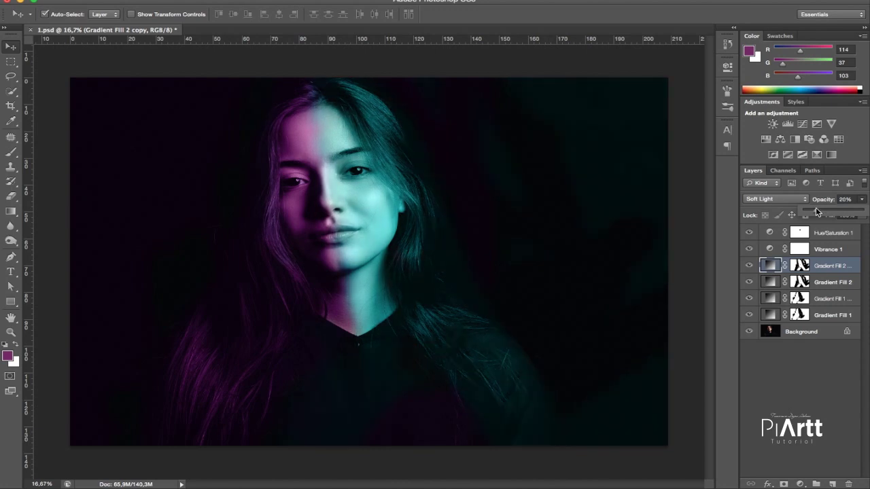
Paint black on the copy's mask to keep the teal glow off the background
left_click(800, 265)
key("b")
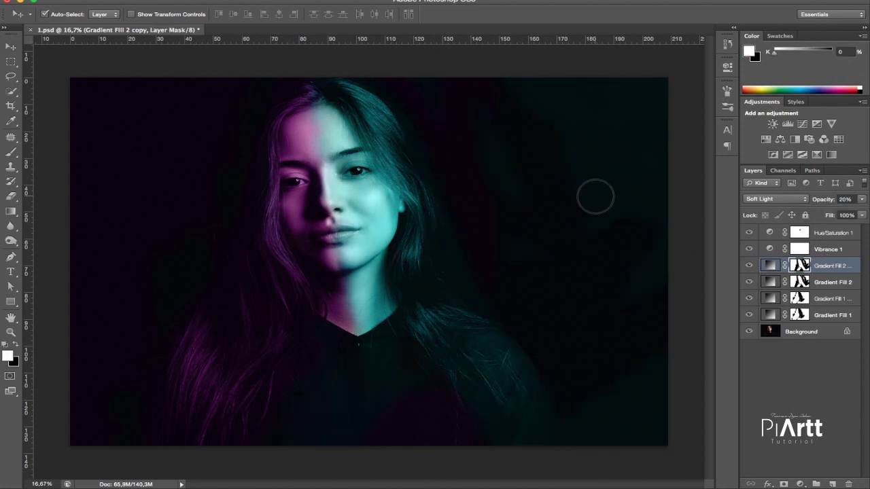
key("v")
left_click(595, 197)
left_click(800, 265)
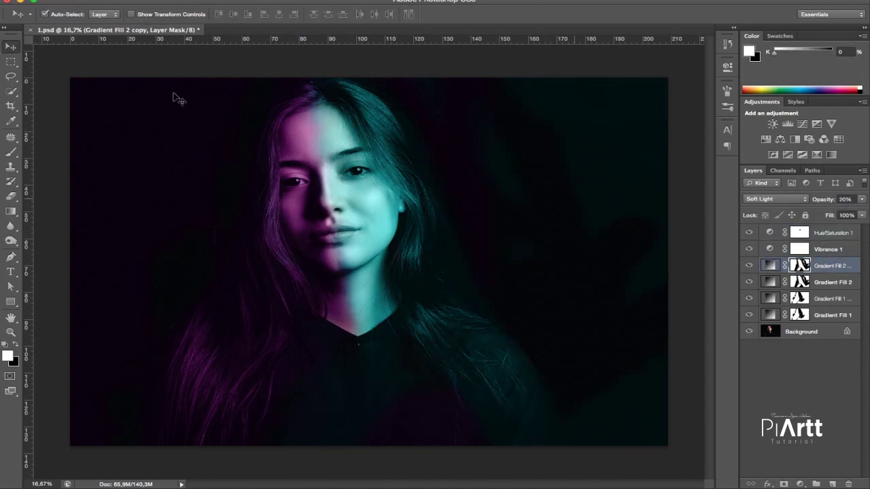
left_click(11, 153)
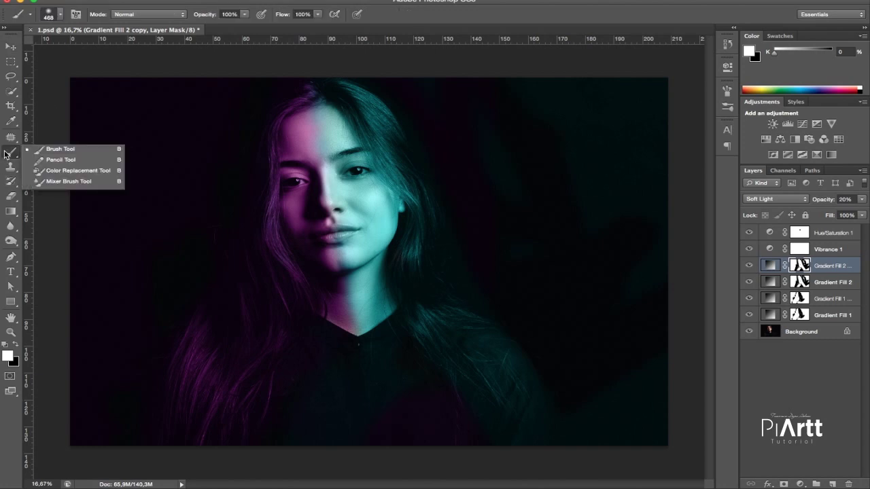
left_click(76, 151)
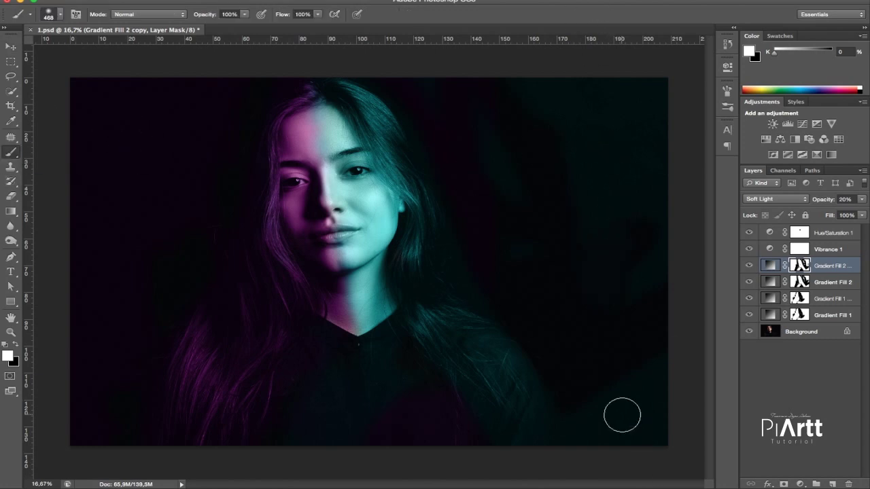
key("x")
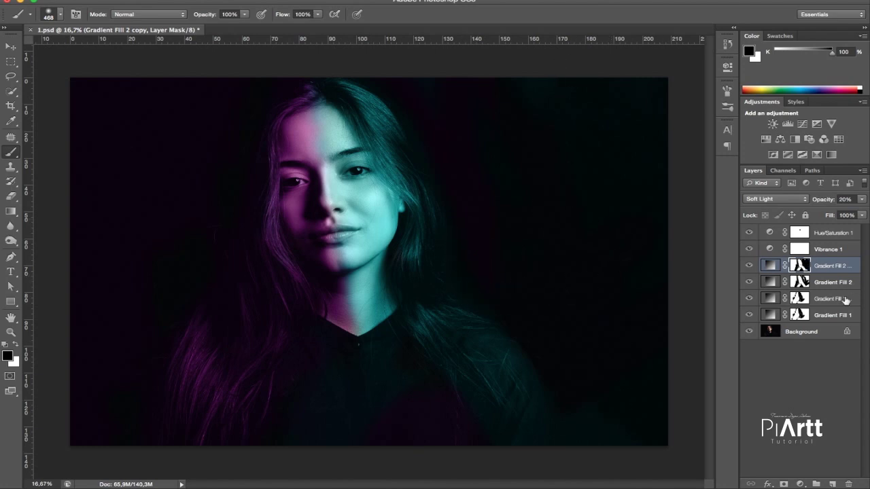
left_click(834, 299)
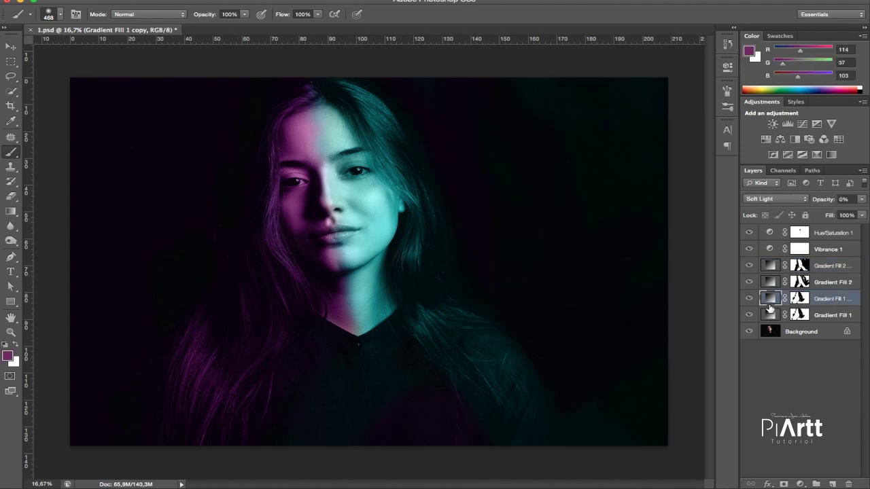
Restore Gradient Fill 1 copy and blend it in Soft Light at 27% opacity
left_click(815, 317)
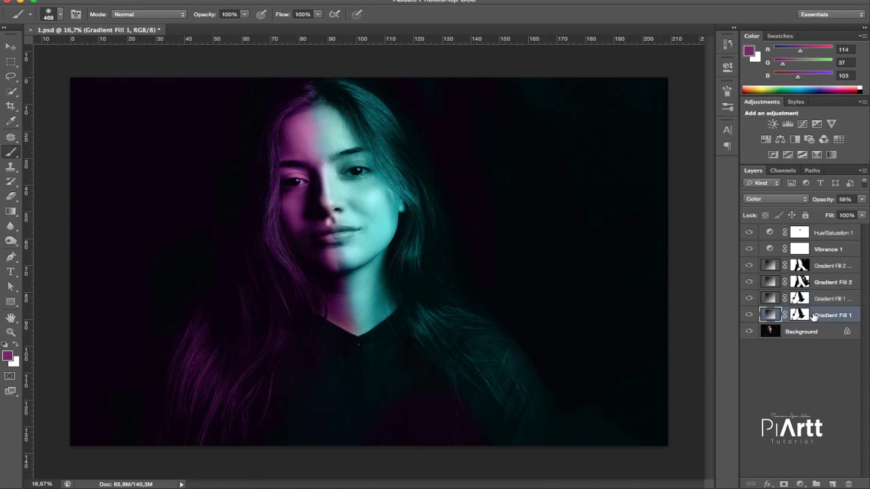
left_click(821, 300)
key("Delete")
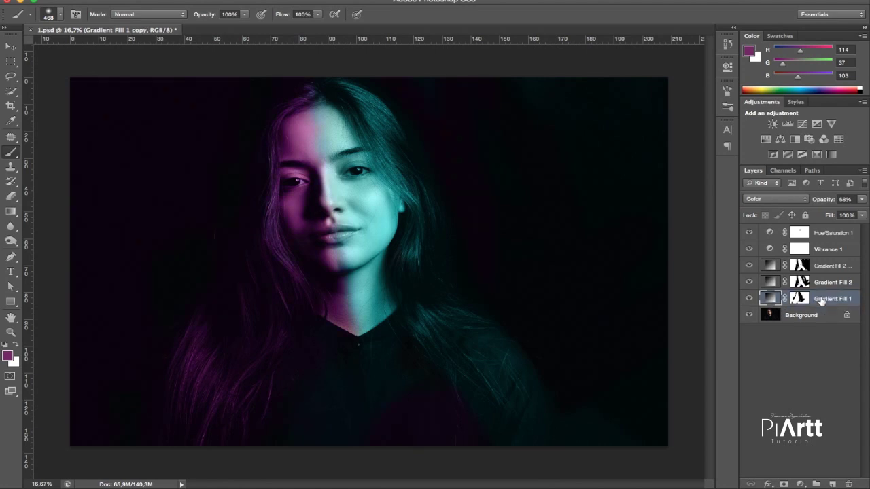
key("ctrl+z")
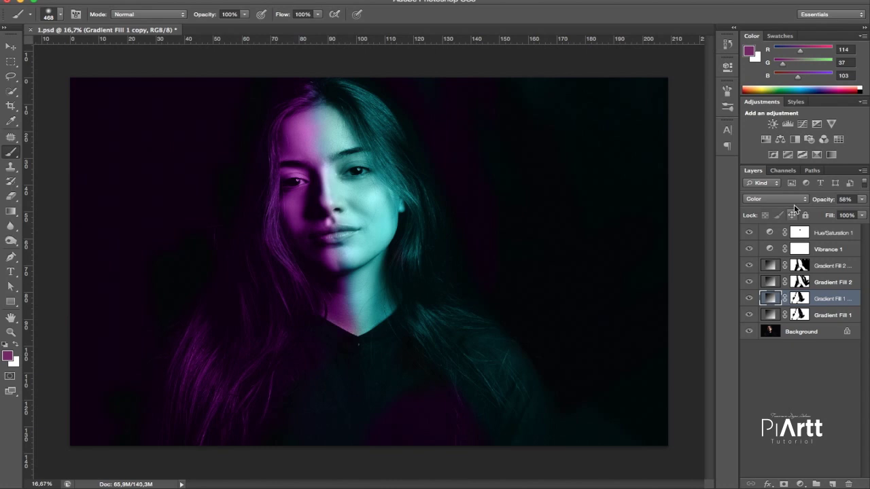
left_click(790, 197)
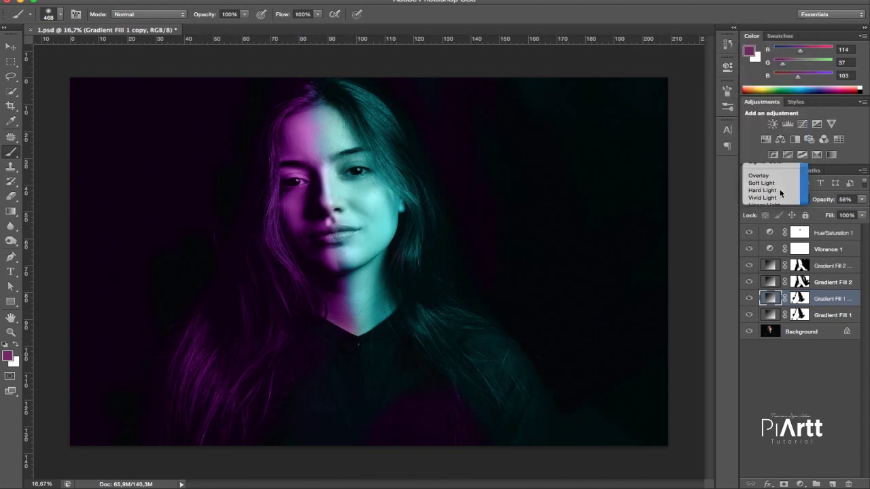
left_click(780, 192)
left_click(862, 199)
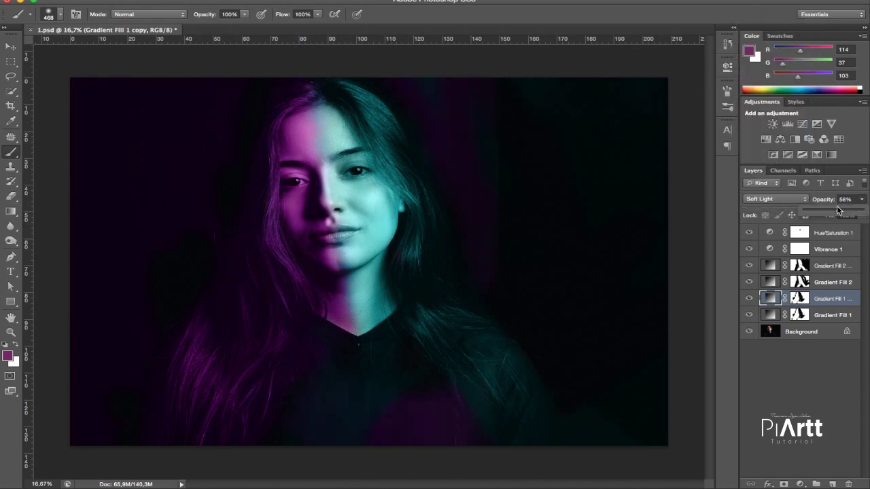
left_click_drag(822, 211, 813, 211)
Target the purple copy's layer mask with the Brush tool to paint black
left_click(799, 298)
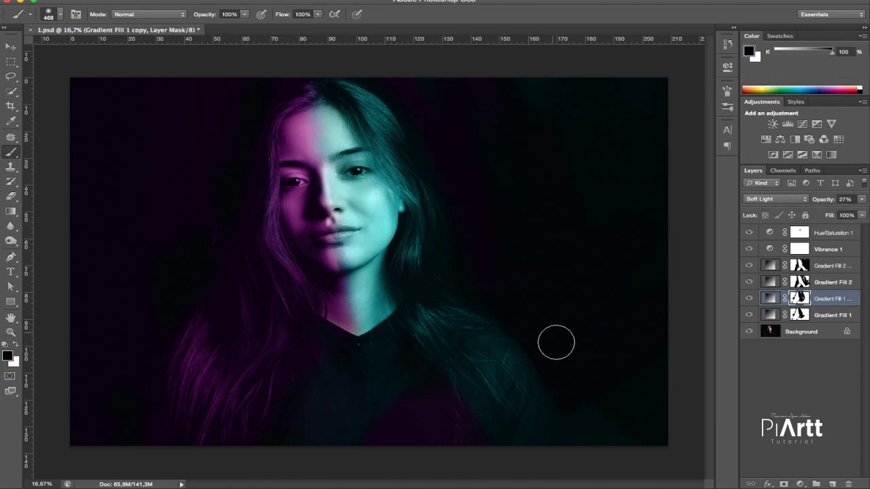
right_click(12, 153)
left_click(84, 148)
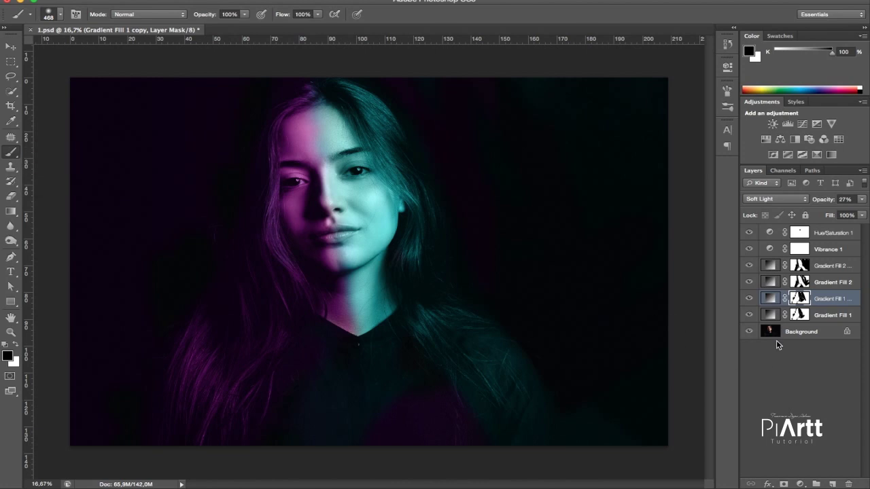